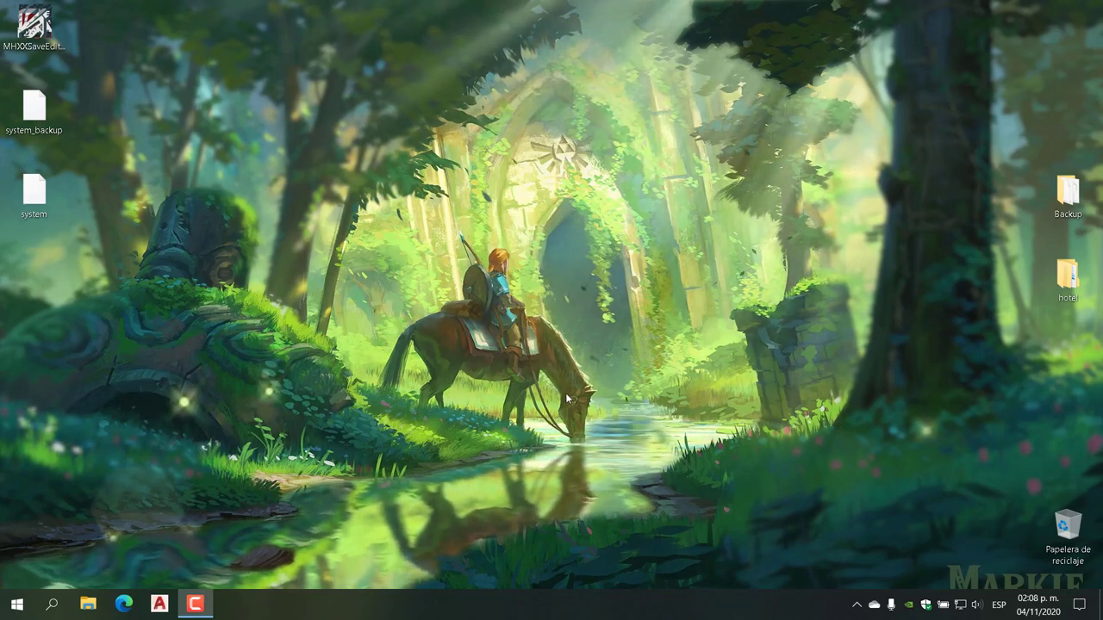
Launch MHXX Save Editor from the desktop and load the save file named system, acknowledging the save type notice
left_click(35, 26)
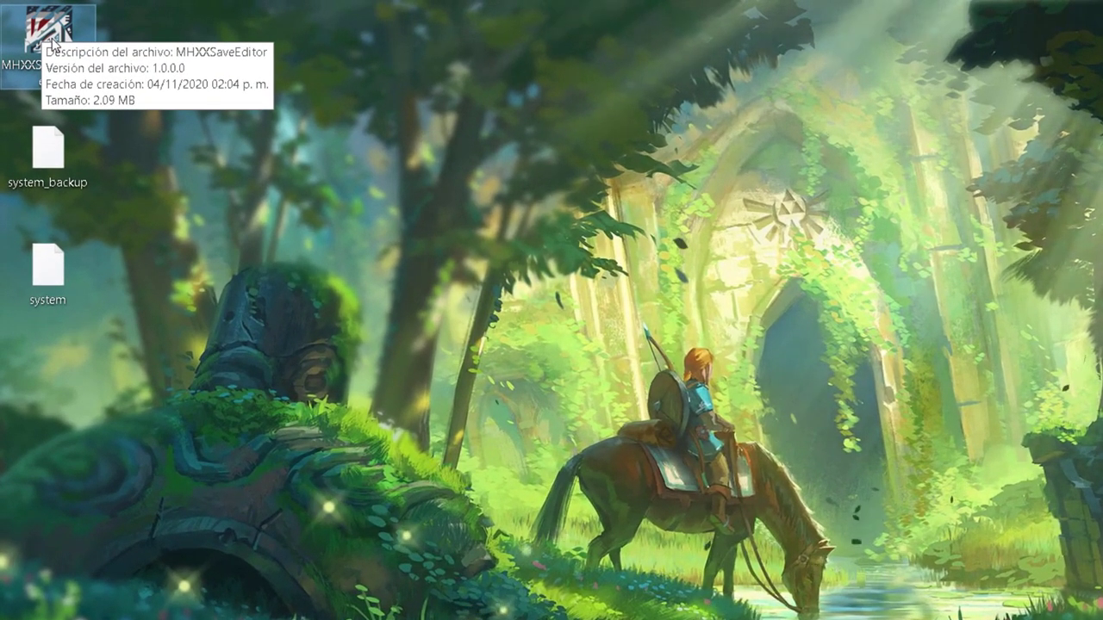
double_click(50, 38)
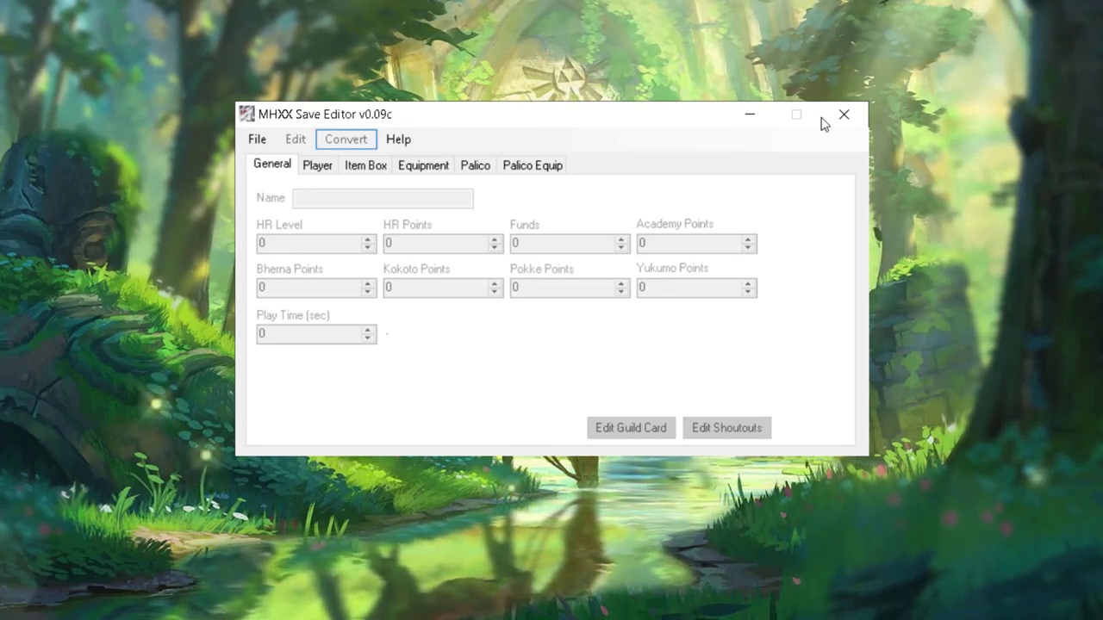
left_click(258, 143)
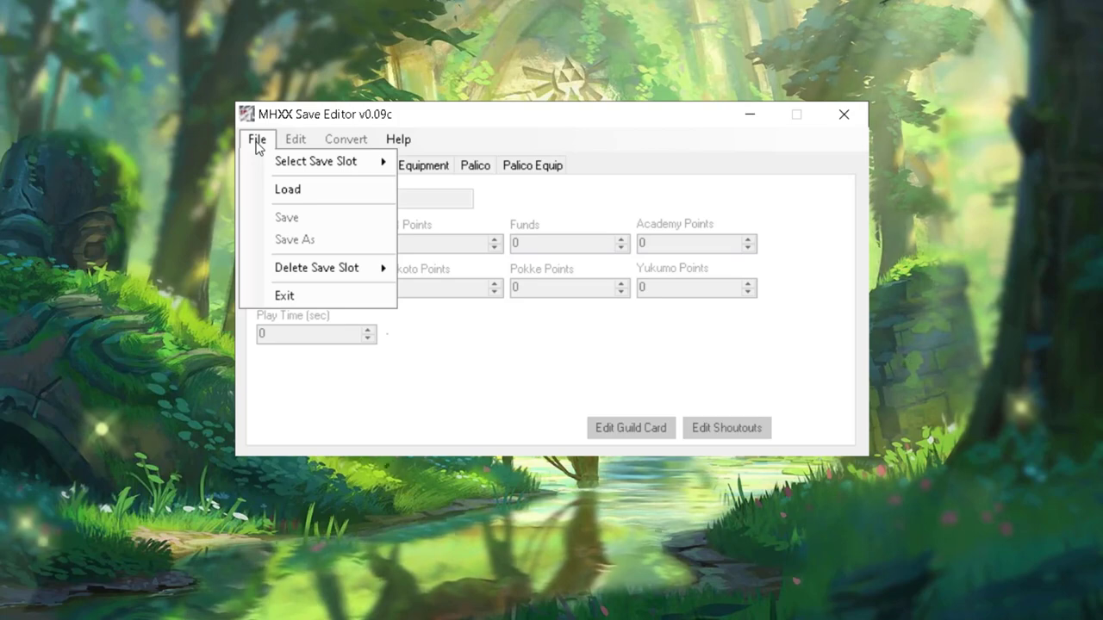
left_click(289, 190)
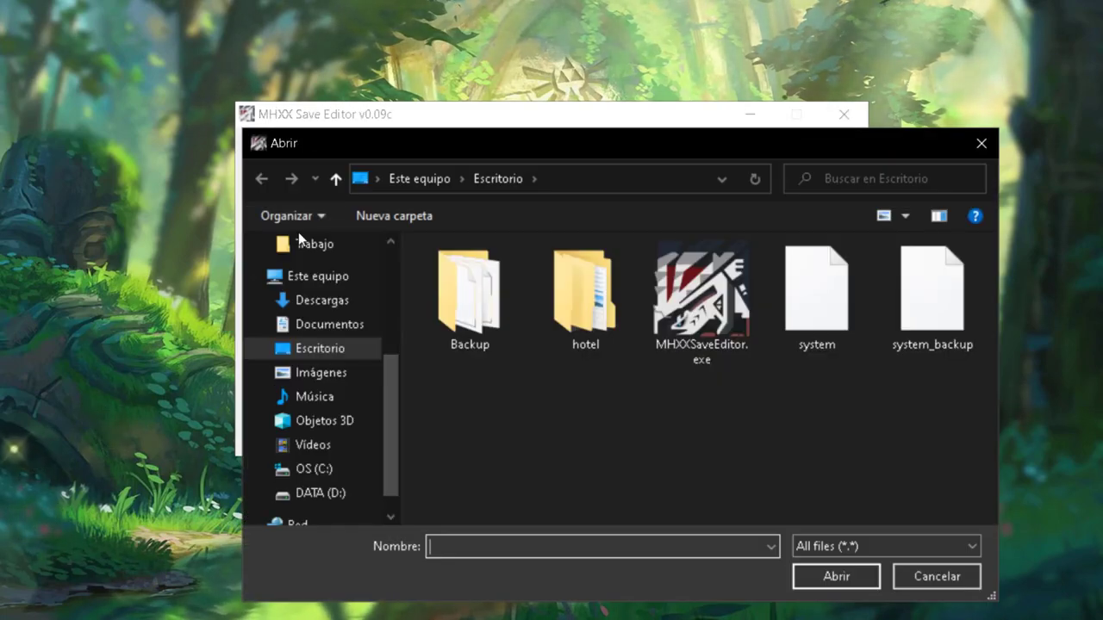
left_click(816, 328)
left_click(837, 574)
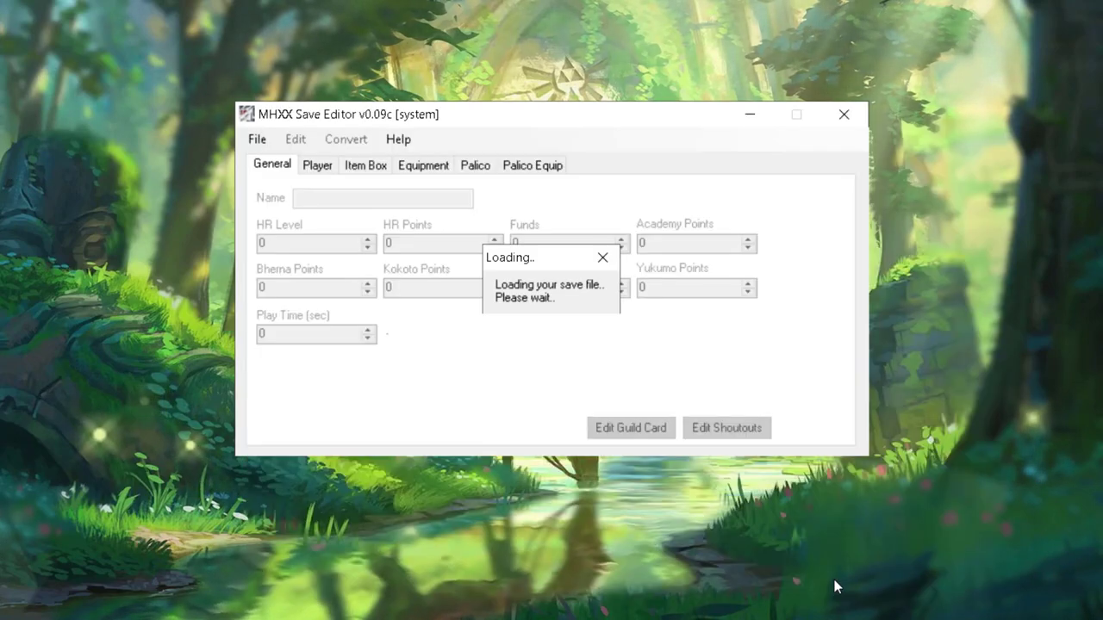
left_click_drag(470, 255, 374, 317)
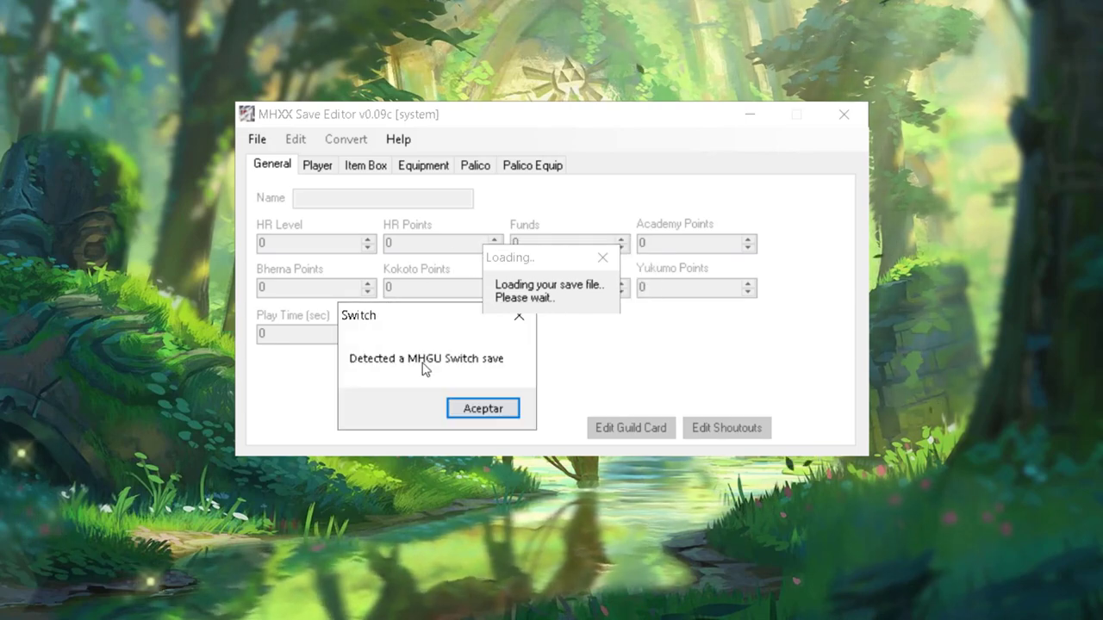
left_click(488, 410)
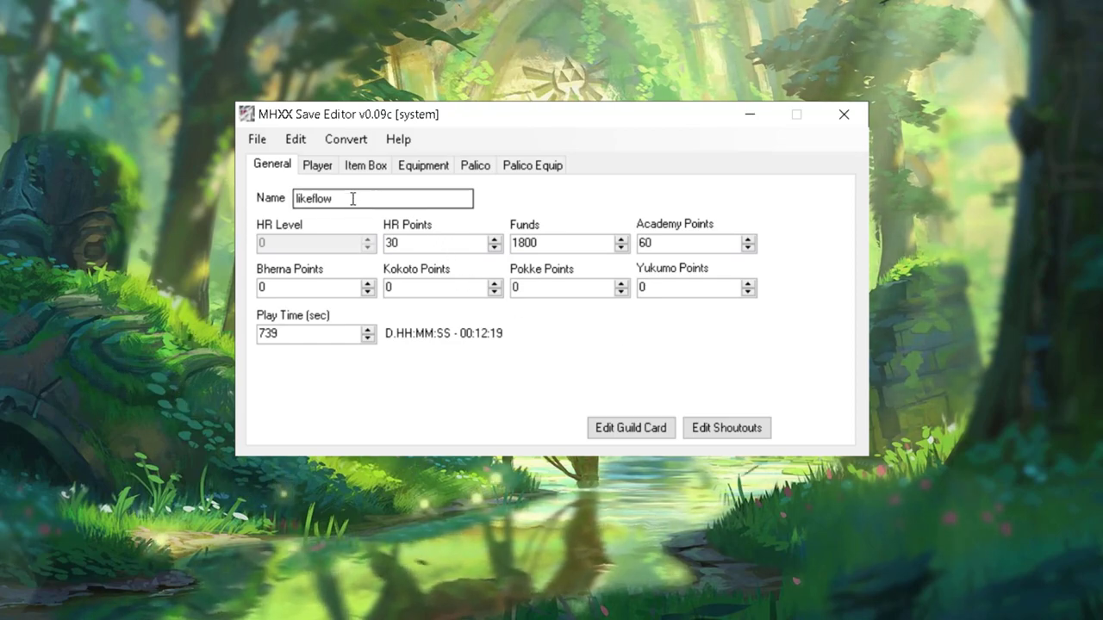
Set the player's hairstyle to 4, face to 4 and features to 7, keeping the gender as Female
left_click_drag(354, 200, 289, 201)
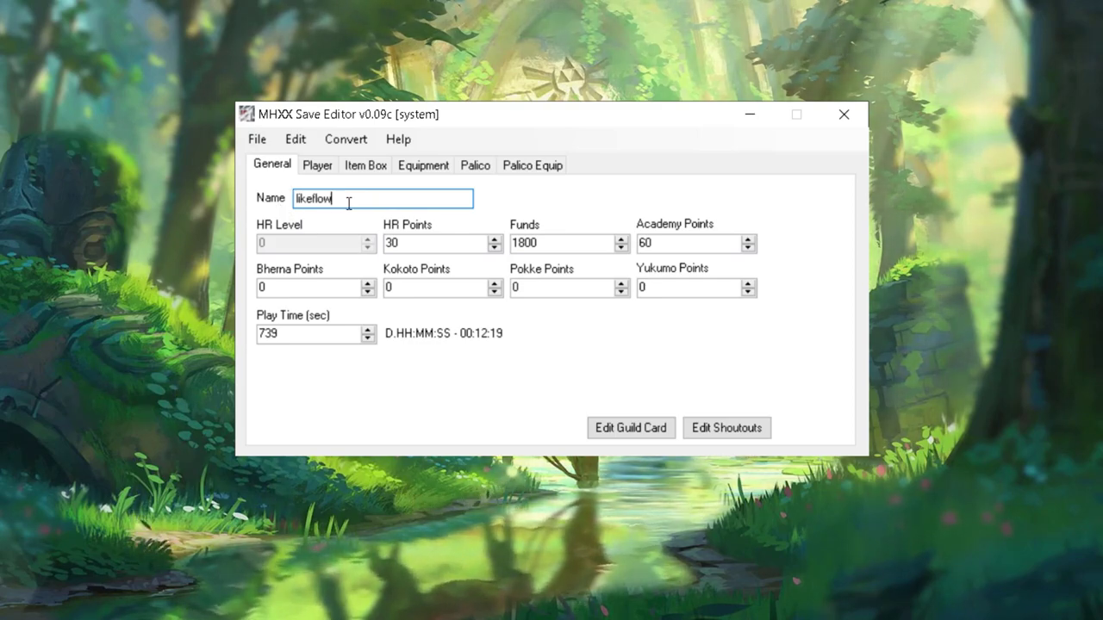
left_click(326, 172)
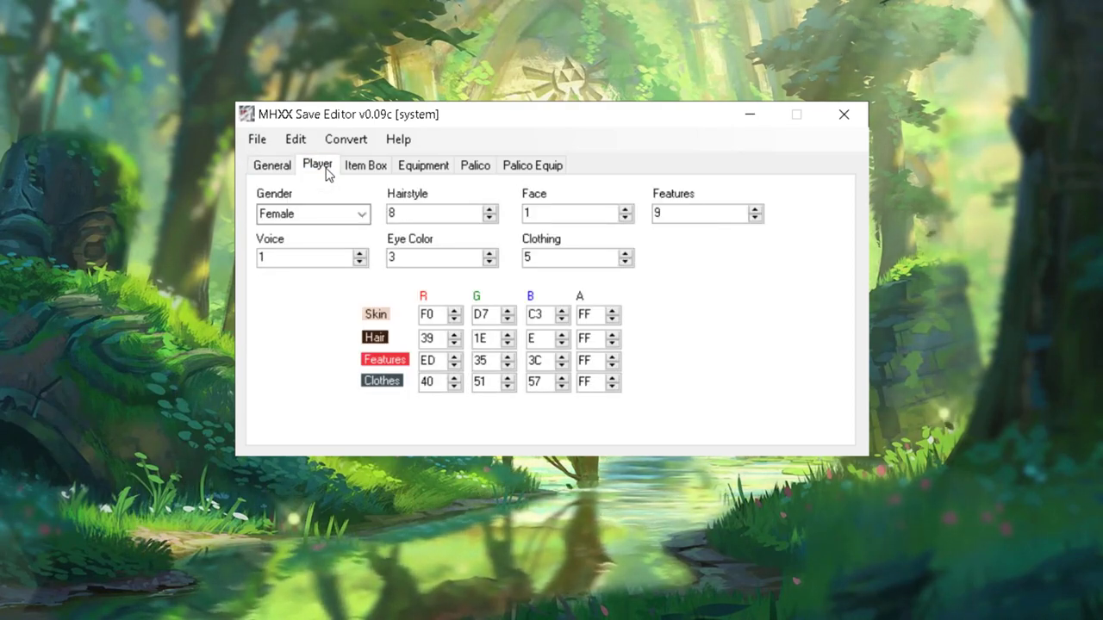
left_click(356, 212)
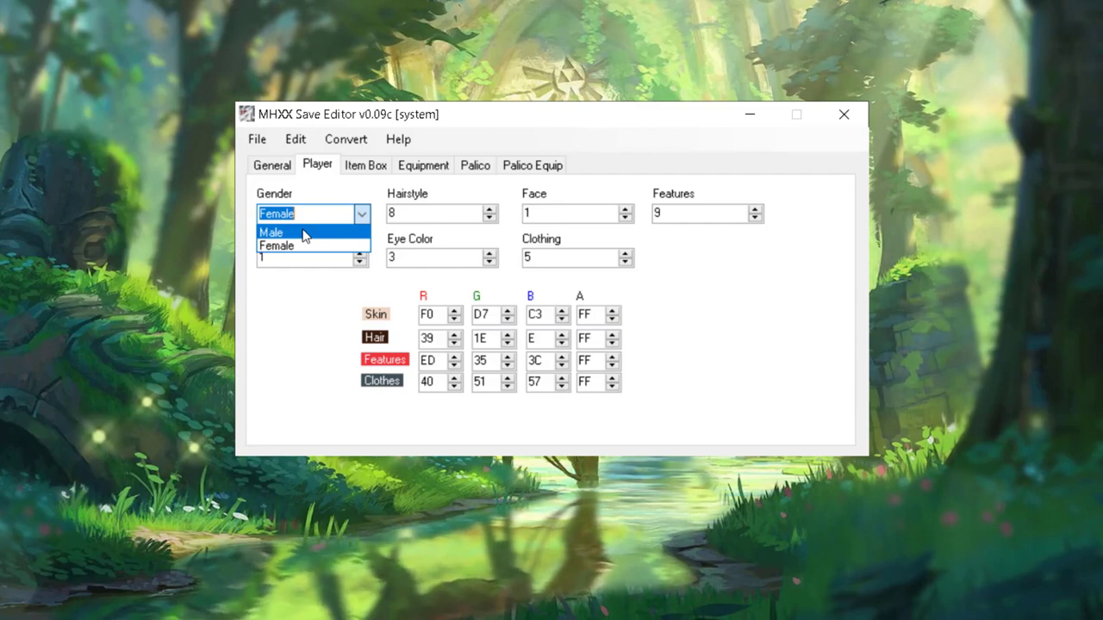
left_click(469, 233)
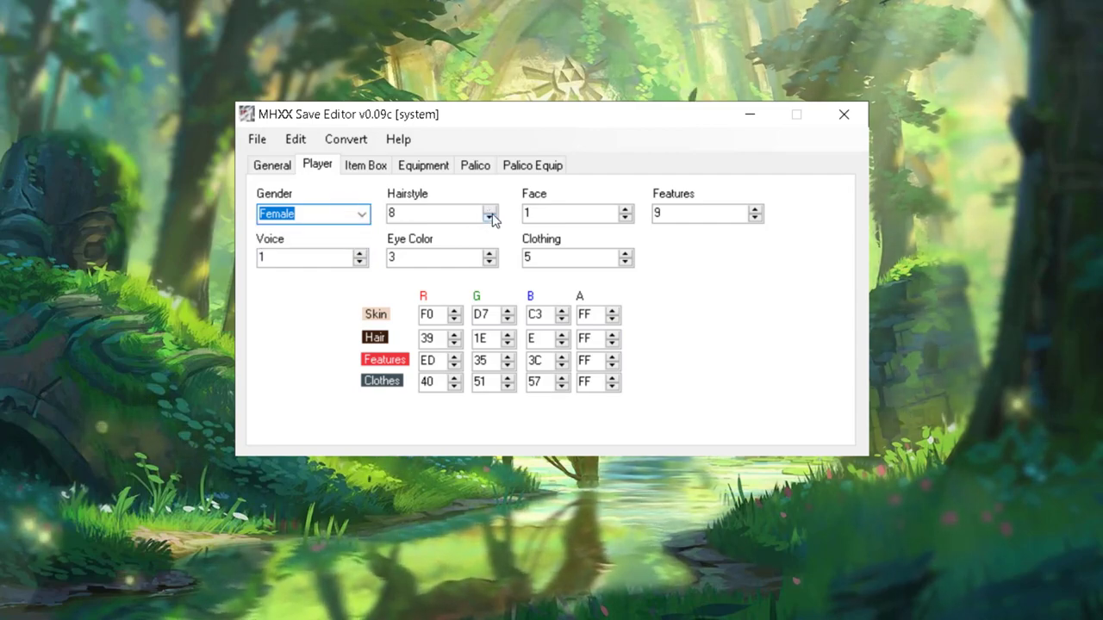
left_click(489, 218)
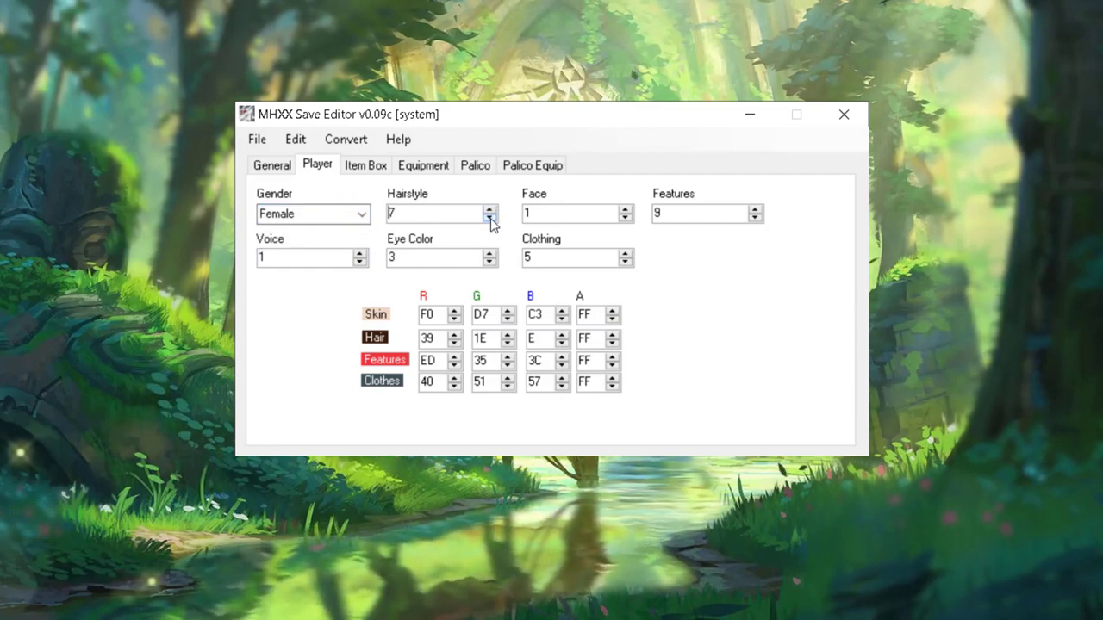
left_click(489, 218)
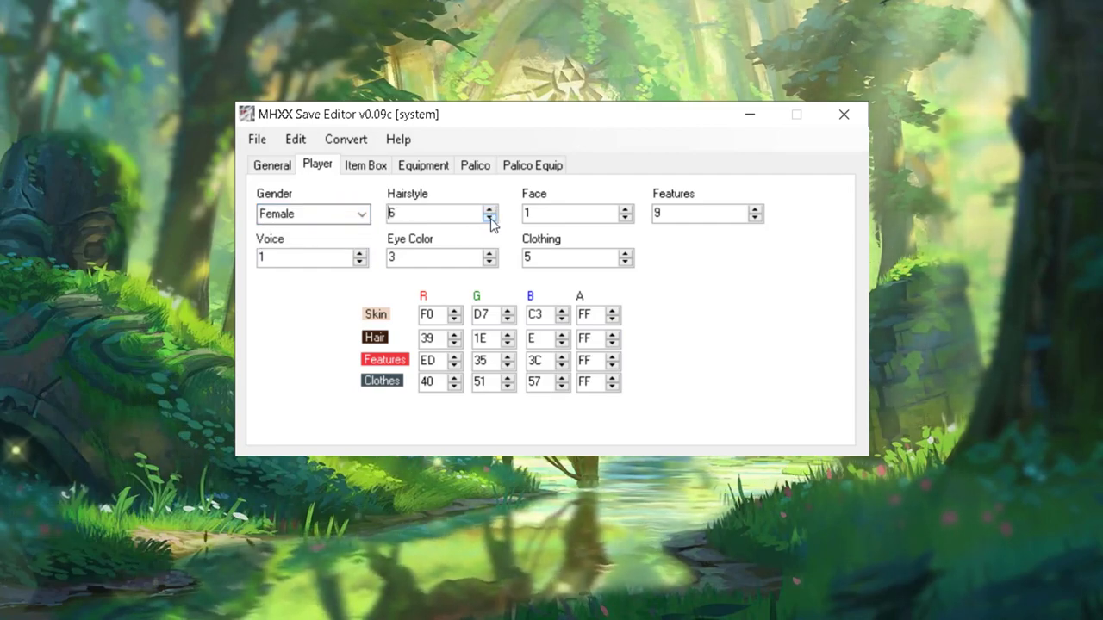
left_click(625, 211)
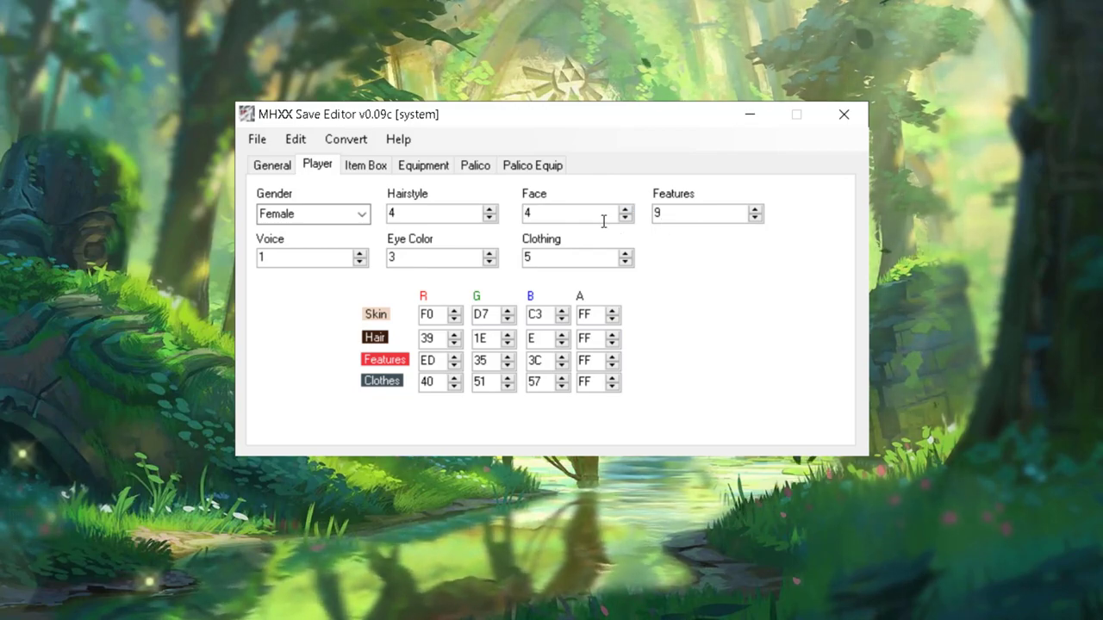
left_click(755, 217)
left_click(755, 218)
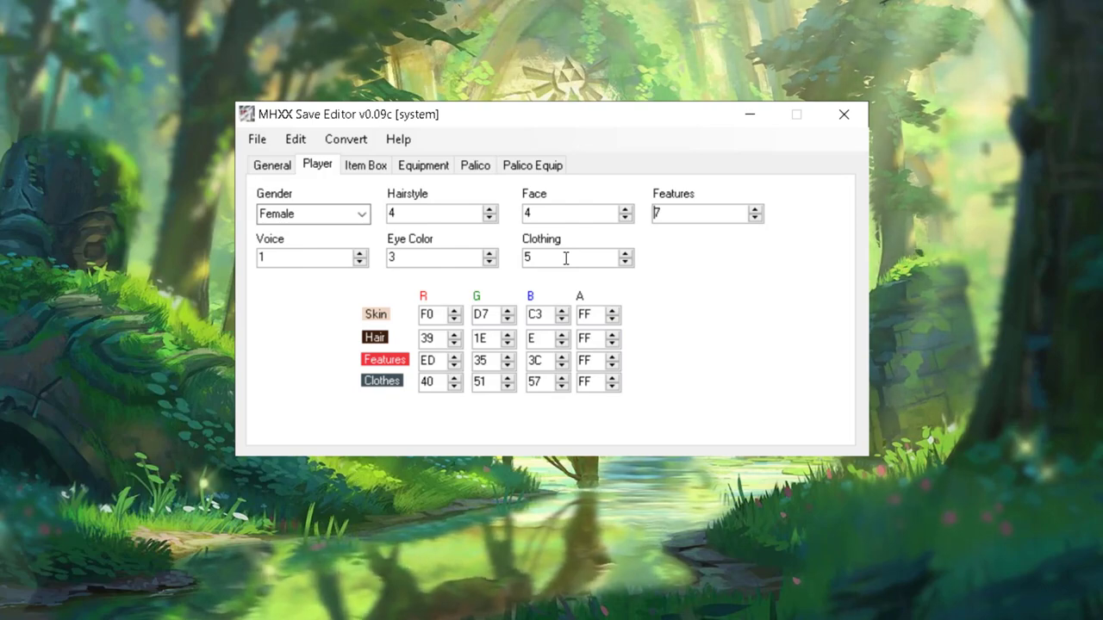
Look through the save's item box, equipment and Palico data, and return to the general character data
left_click(360, 168)
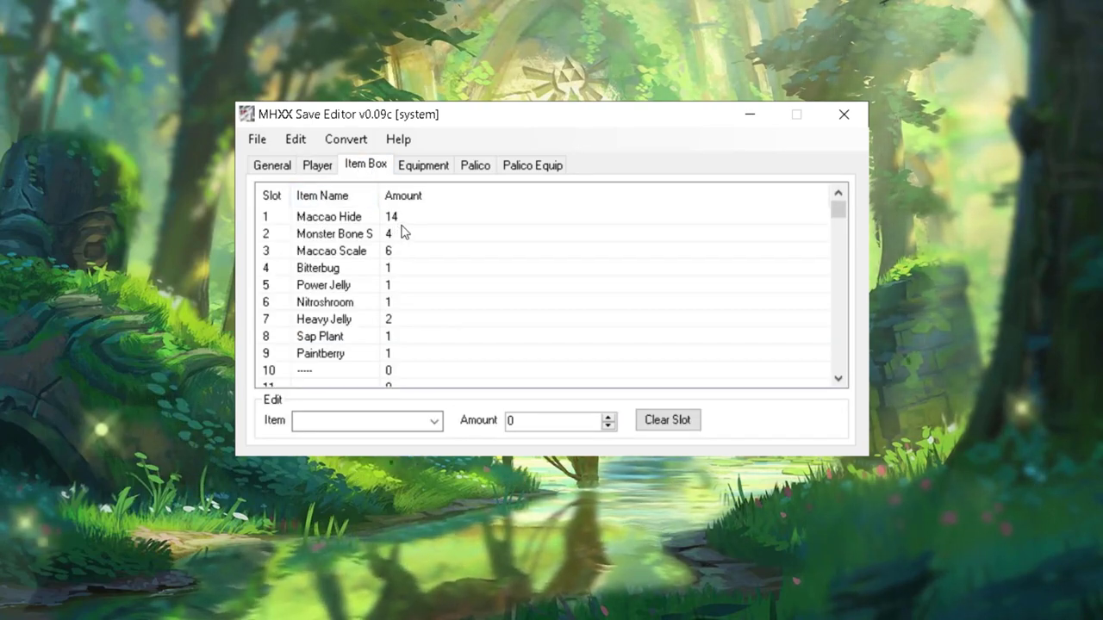
left_click(422, 165)
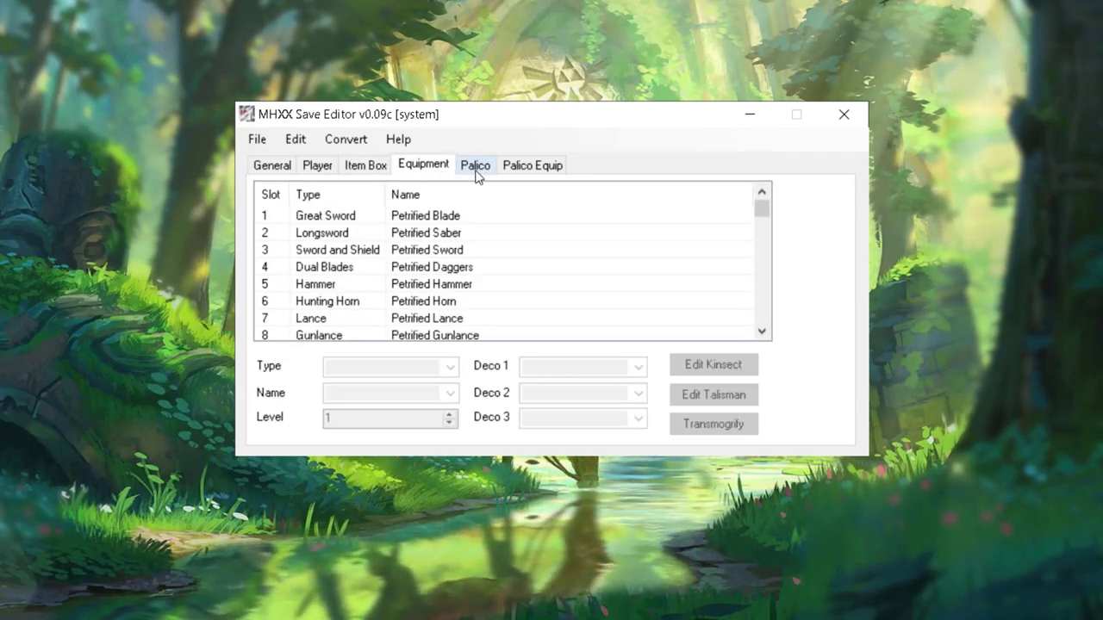
left_click(476, 172)
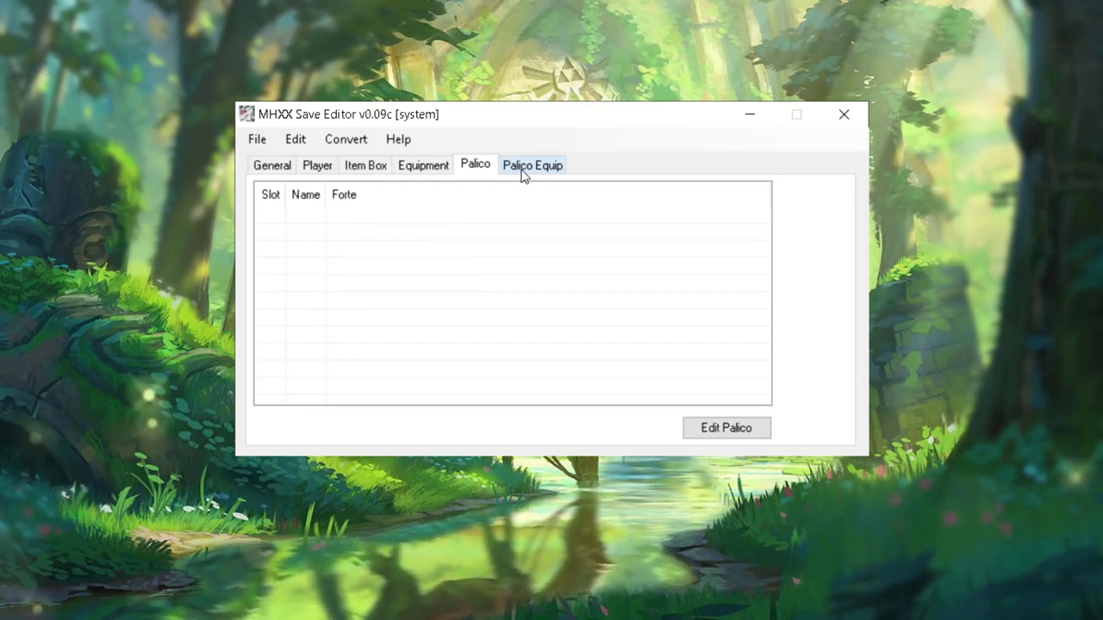
left_click(425, 169)
left_click(369, 169)
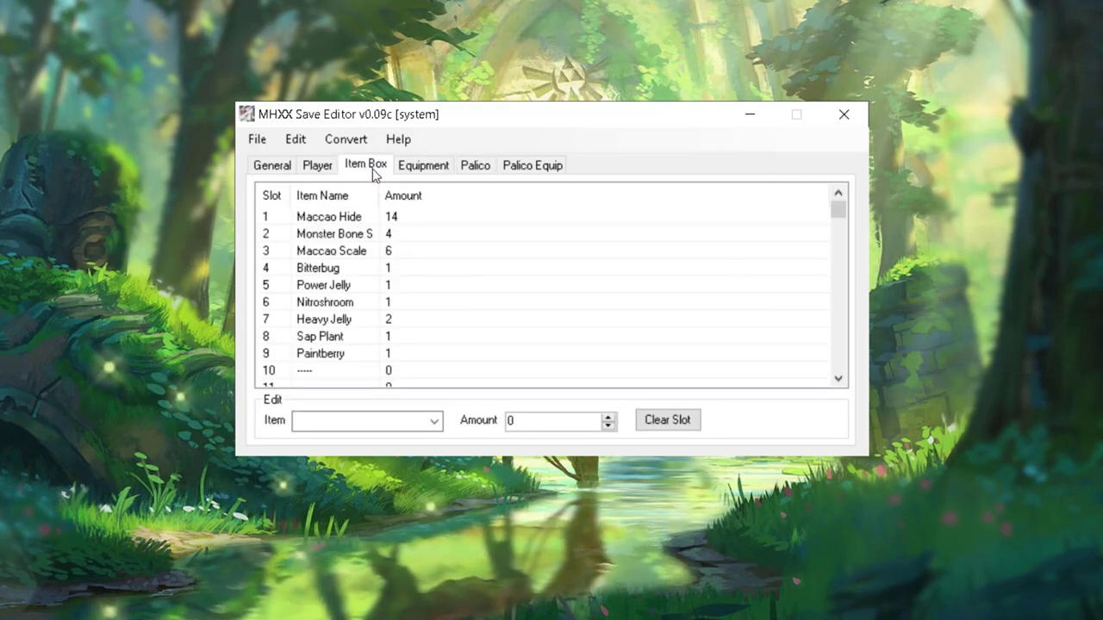
left_click(318, 168)
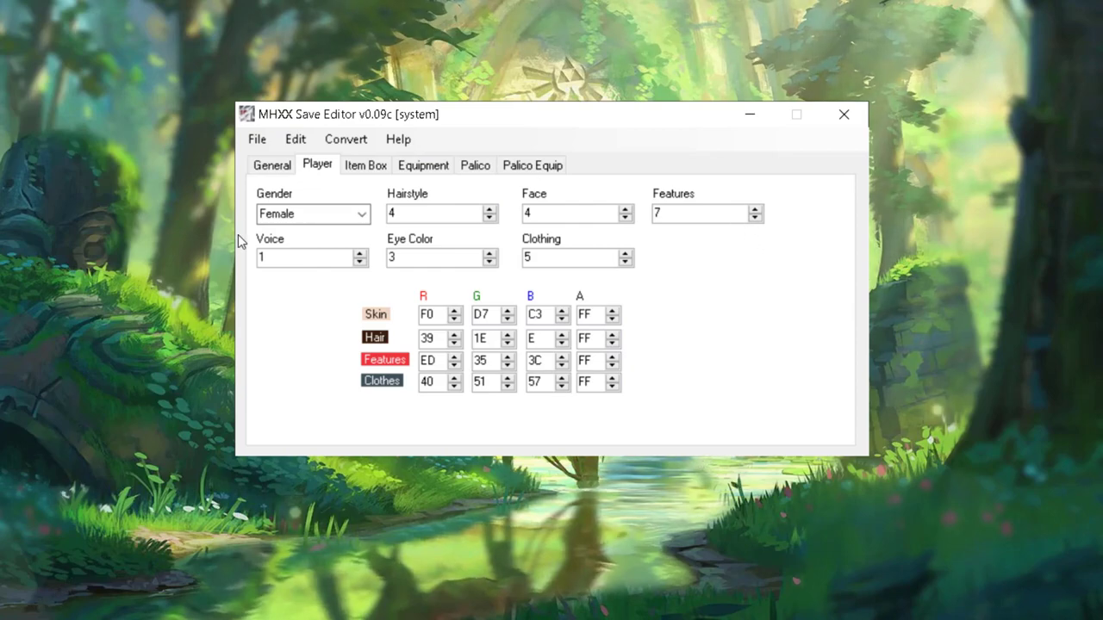
left_click(271, 165)
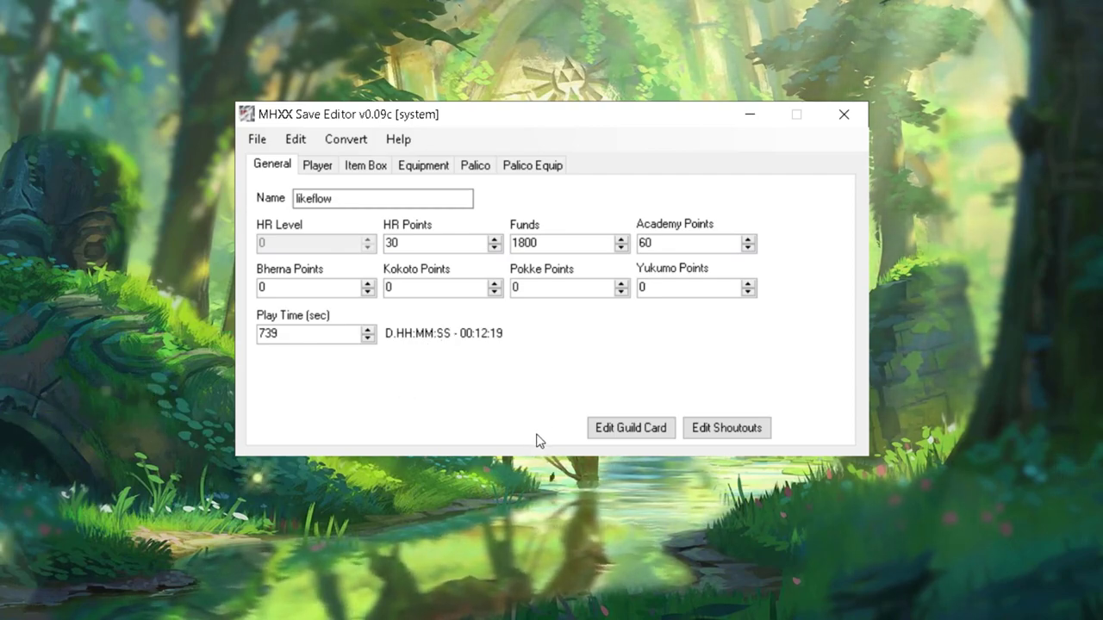
Examine the guild card's name and ID fields, and leave the guild card without applying changes
left_click(634, 435)
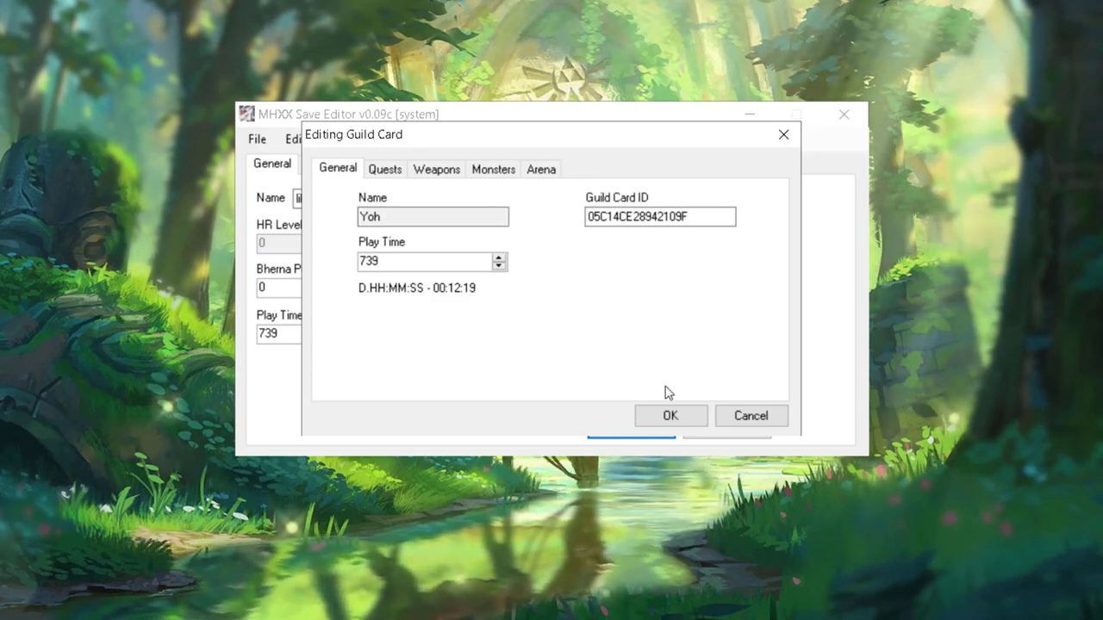
left_click(451, 221)
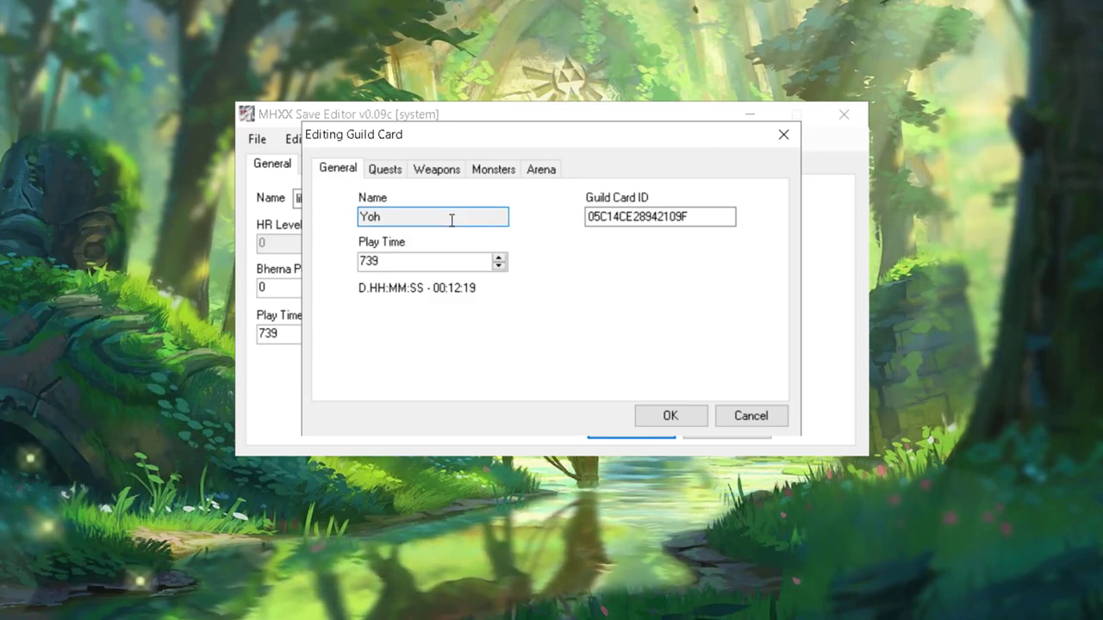
left_click(621, 215)
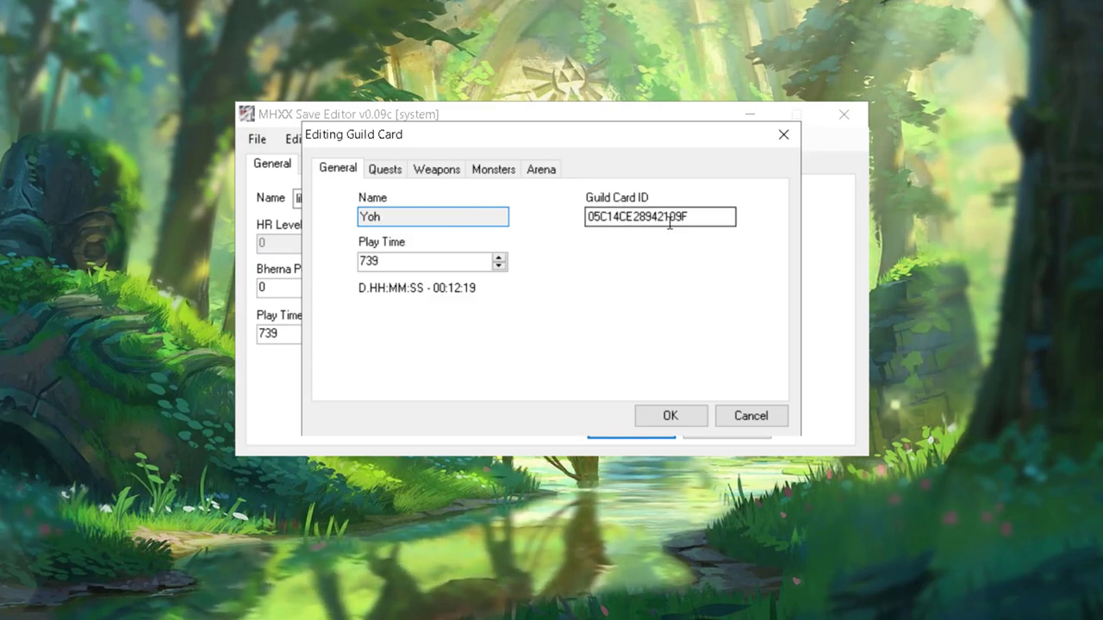
left_click(700, 217)
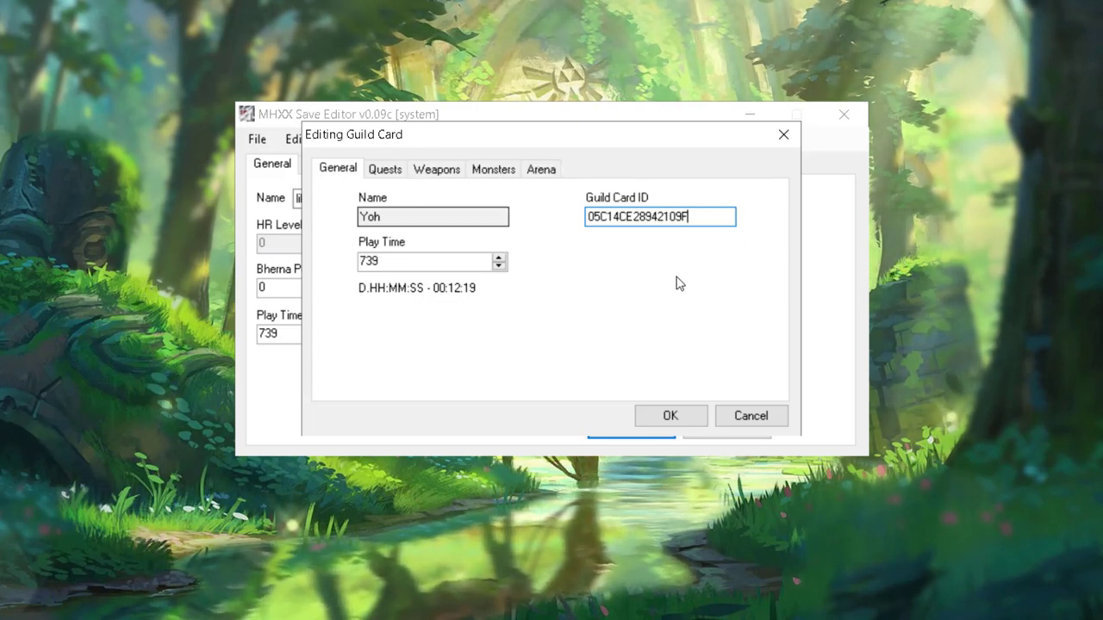
left_click(751, 416)
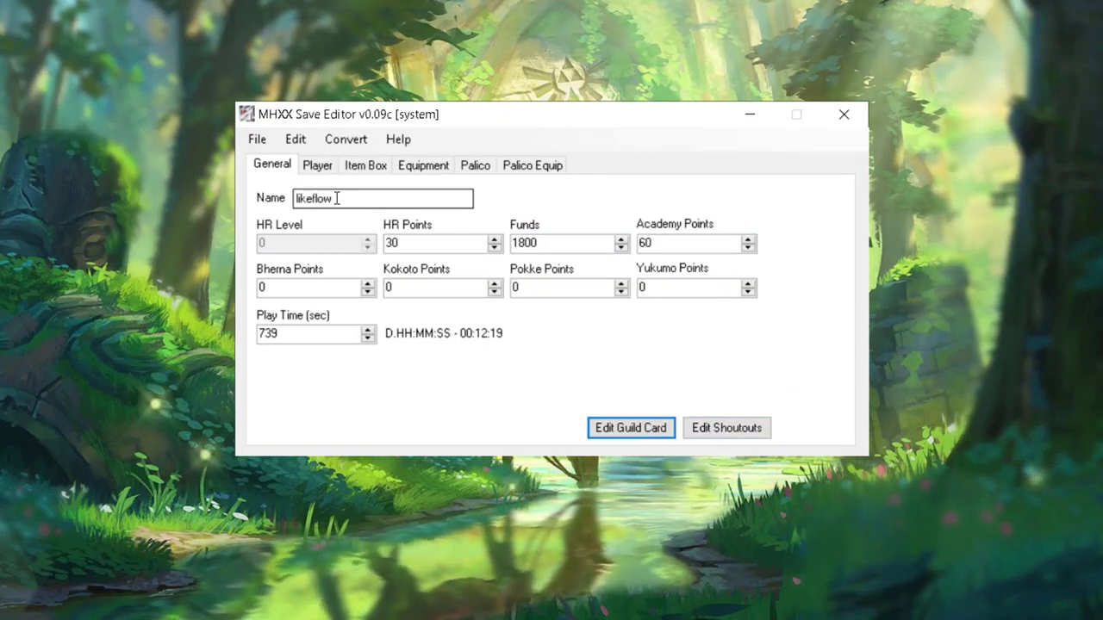
Check the player data once more, save the changes to the loaded save file and close the save editor
left_click(318, 166)
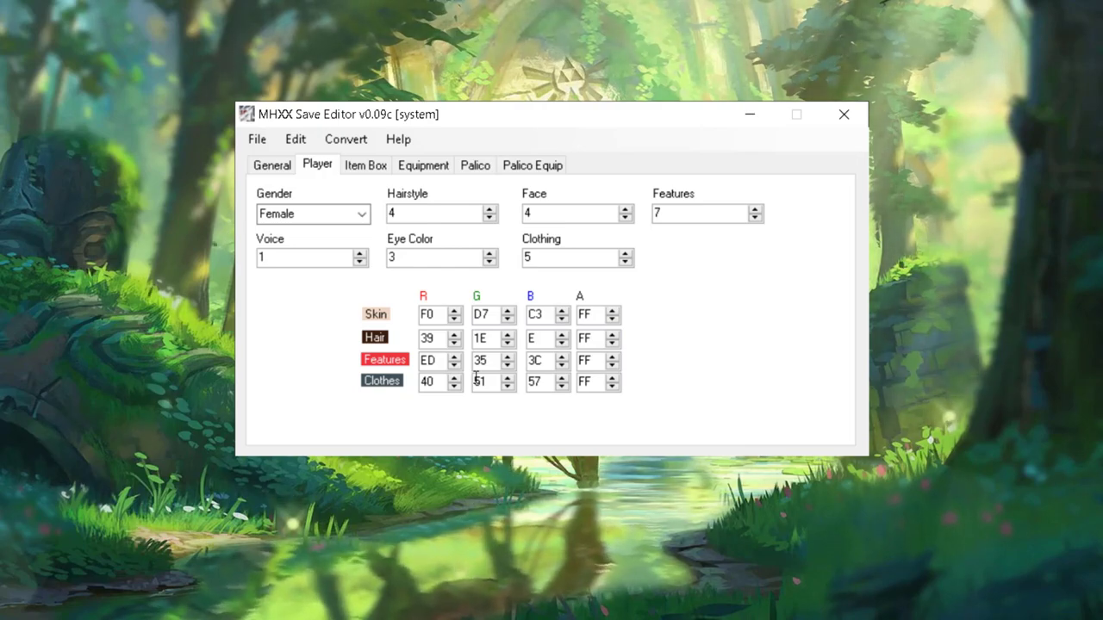
left_click(366, 165)
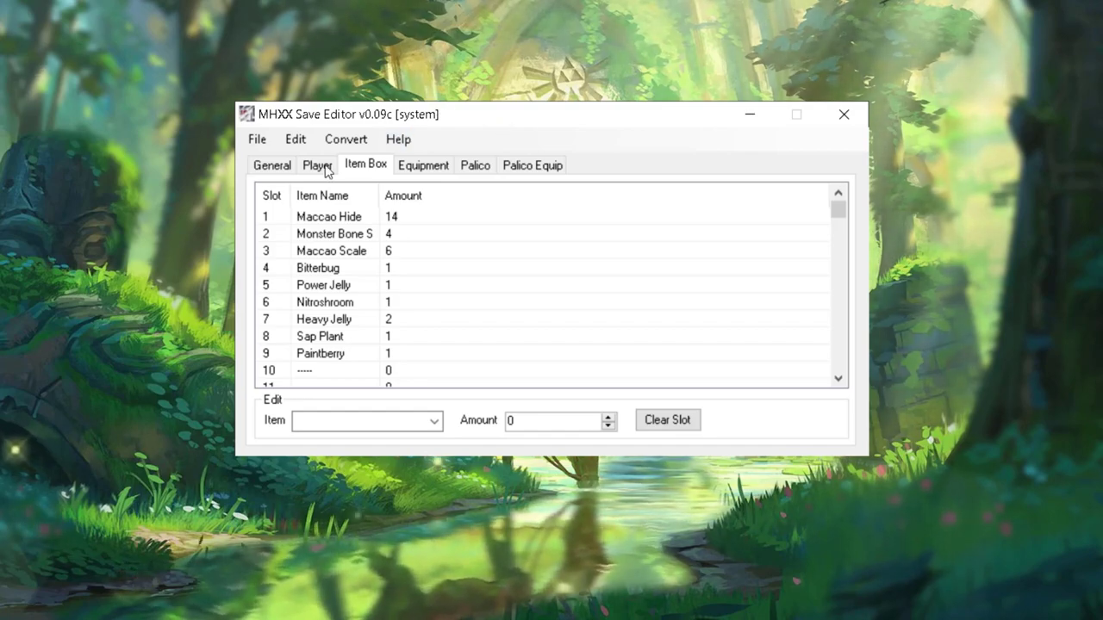
left_click(281, 170)
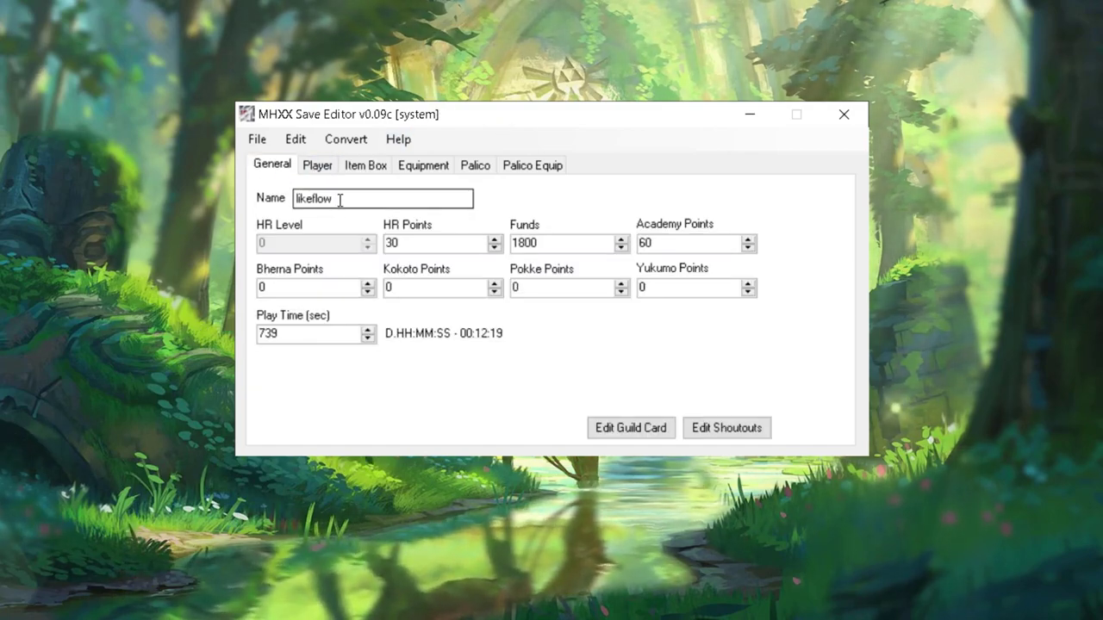
left_click(320, 171)
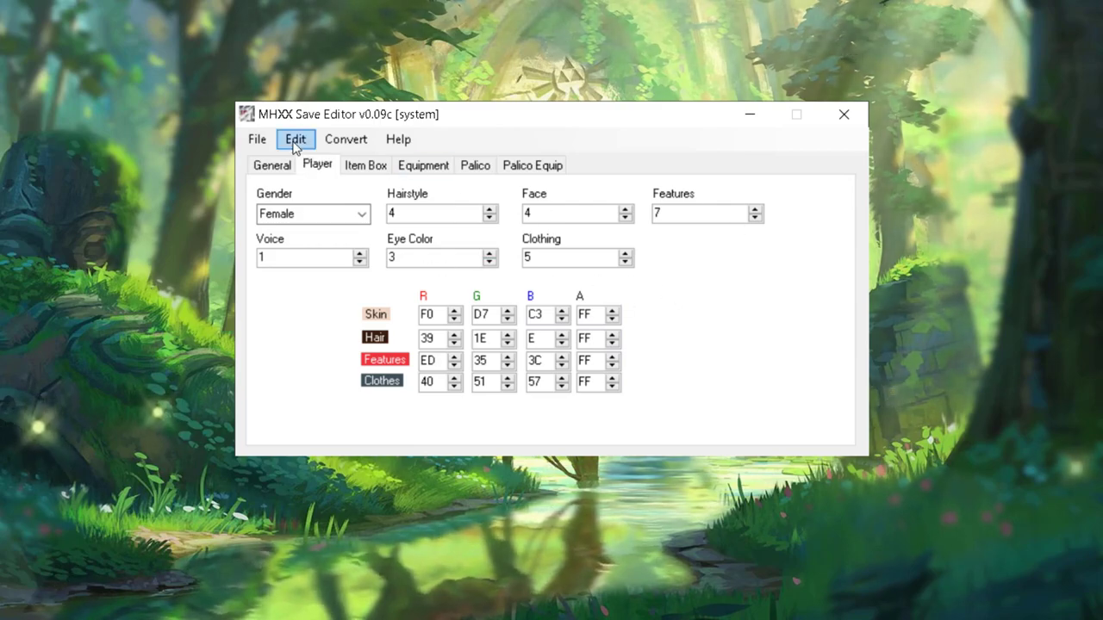
left_click(259, 141)
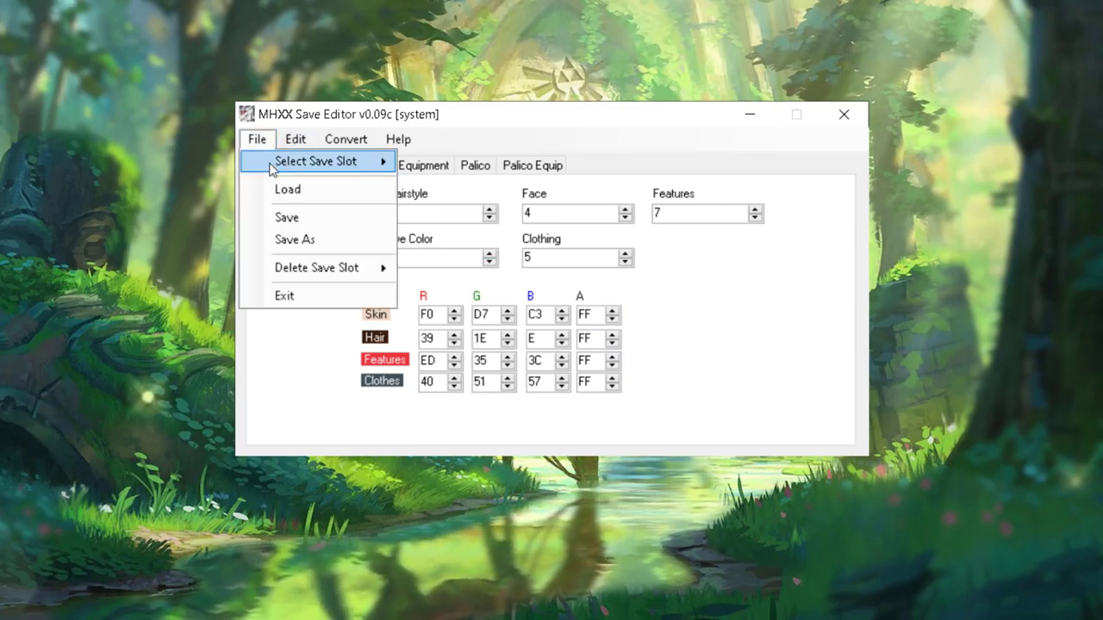
left_click(296, 219)
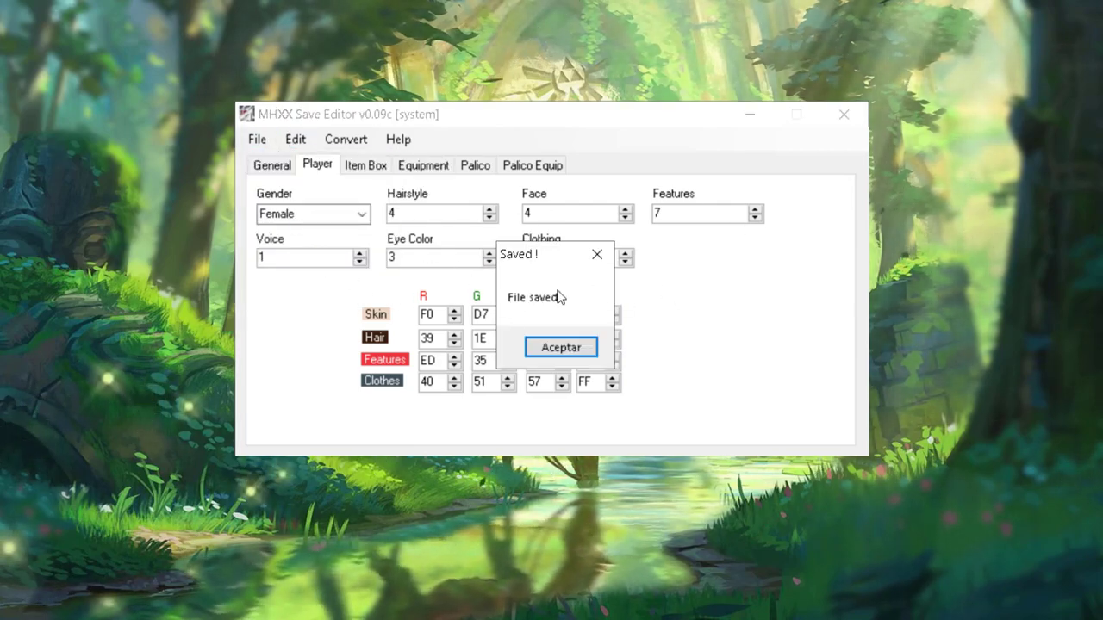
left_click(562, 347)
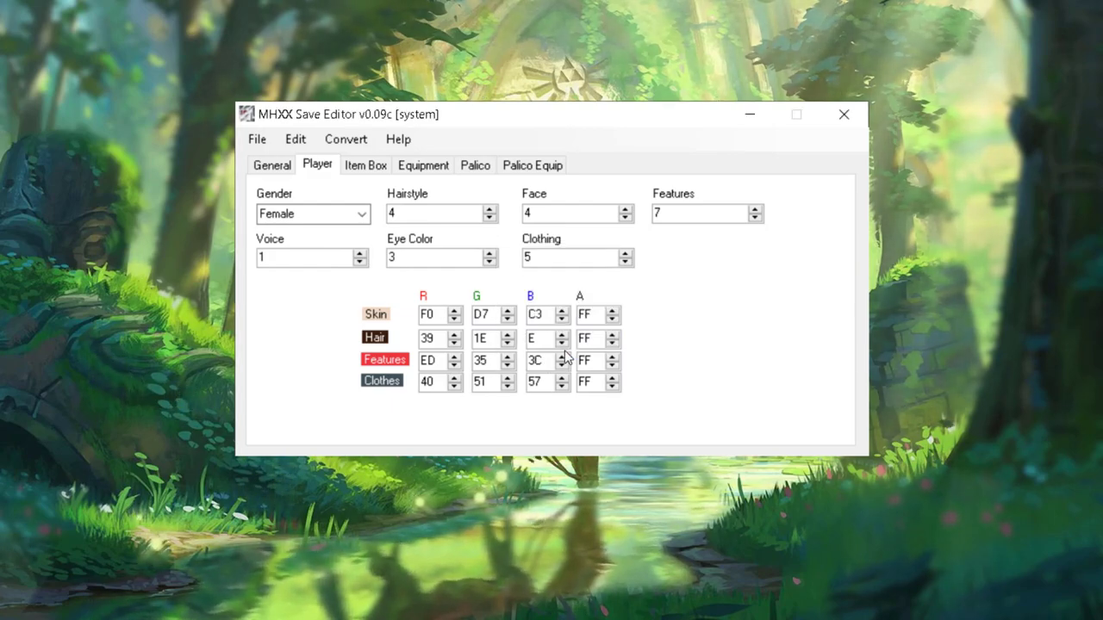
left_click(842, 117)
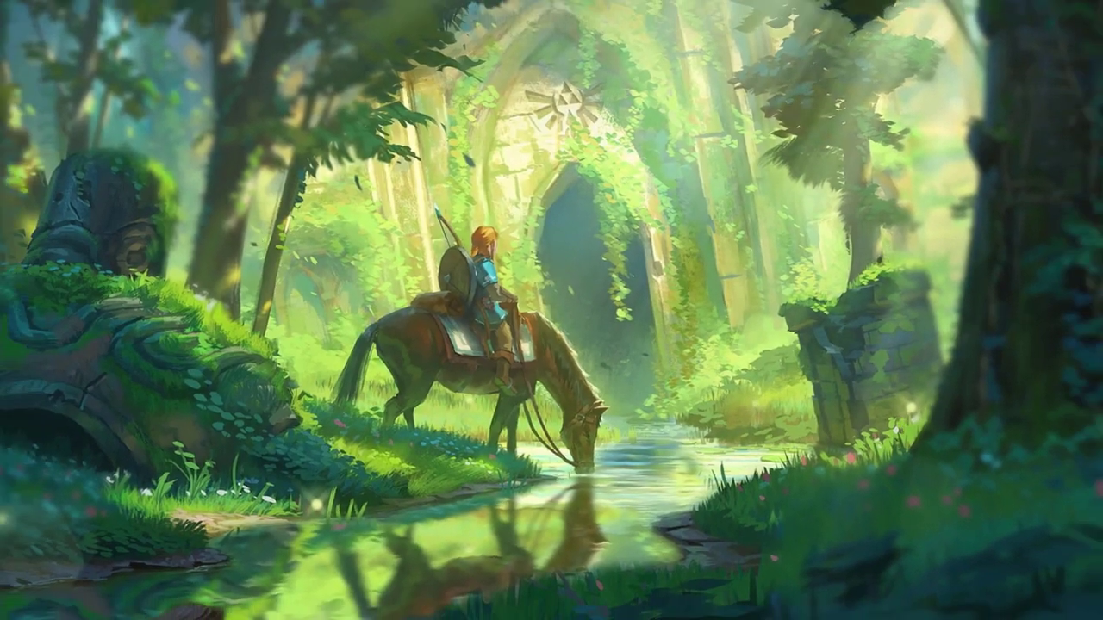
Start the yuzu emulator and open the save data location of MONSTER HUNTER GENERATIONS ULTIMATE
key("super")
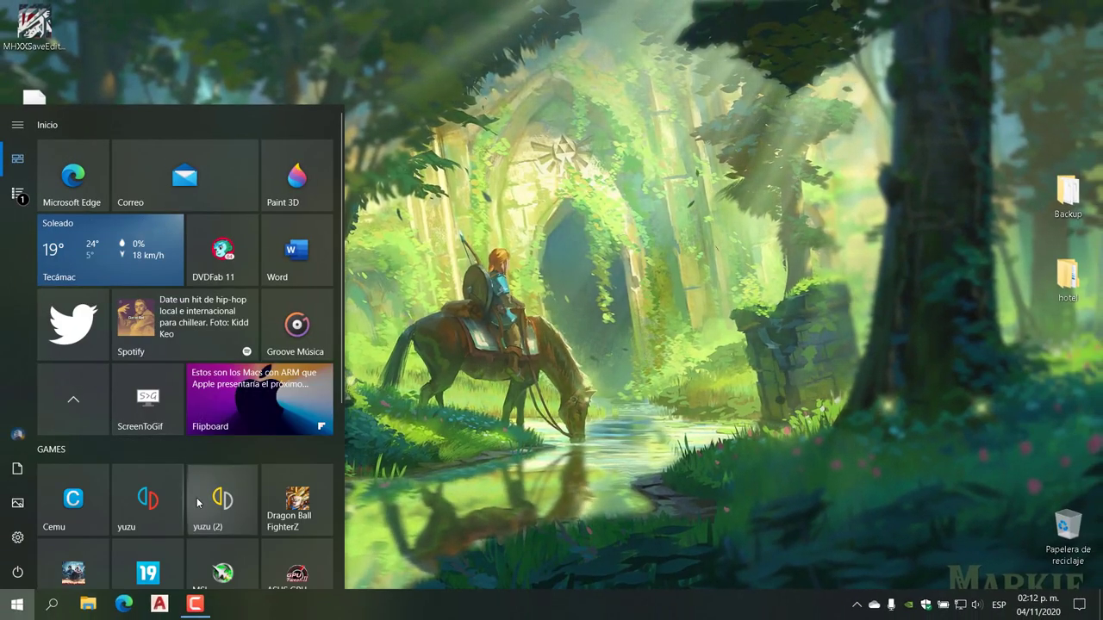
key("Escape")
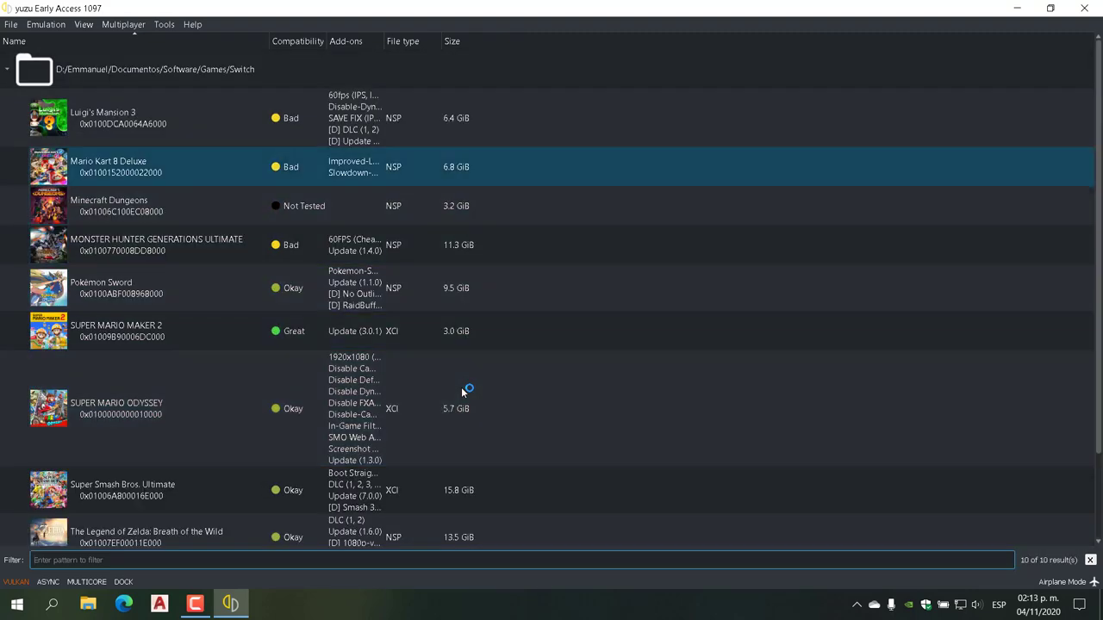
key("Down")
key("Up")
key("Up")
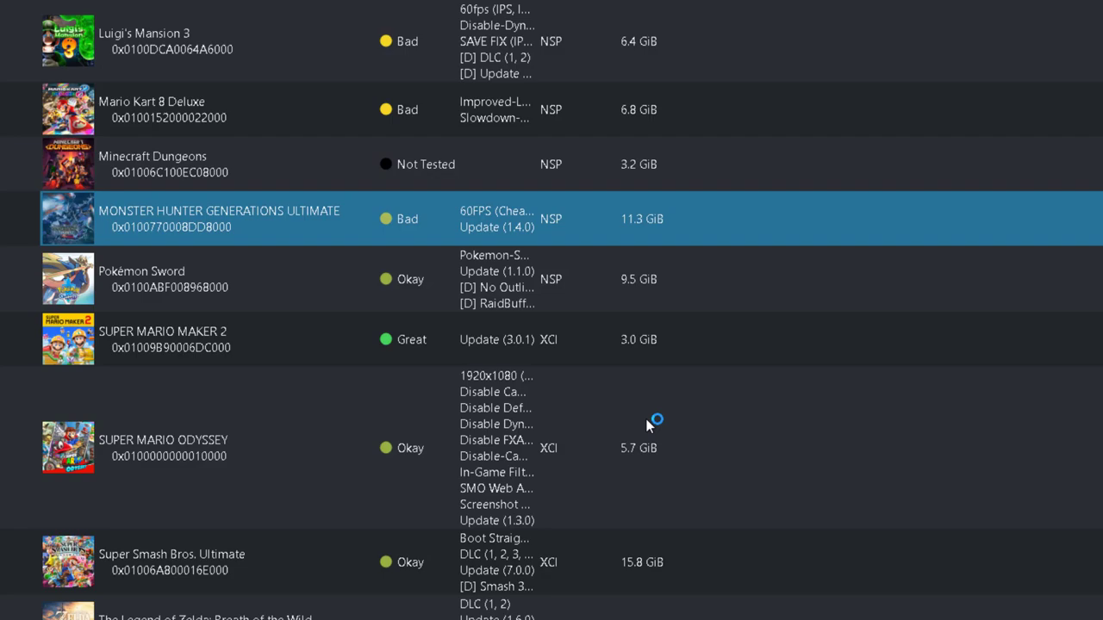
key("Menu")
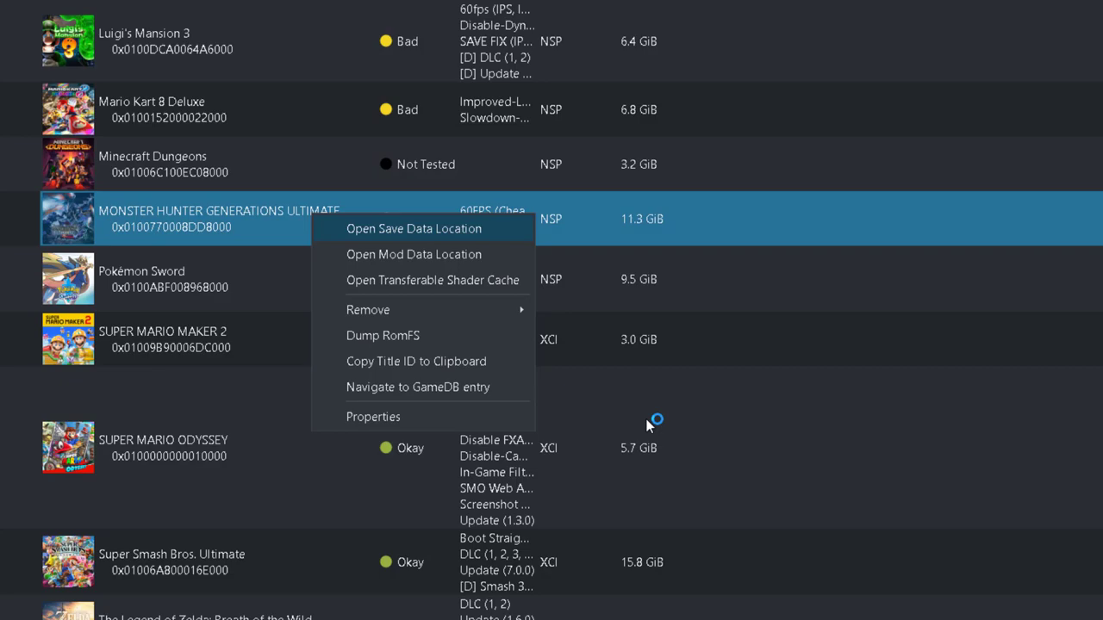
key("Return")
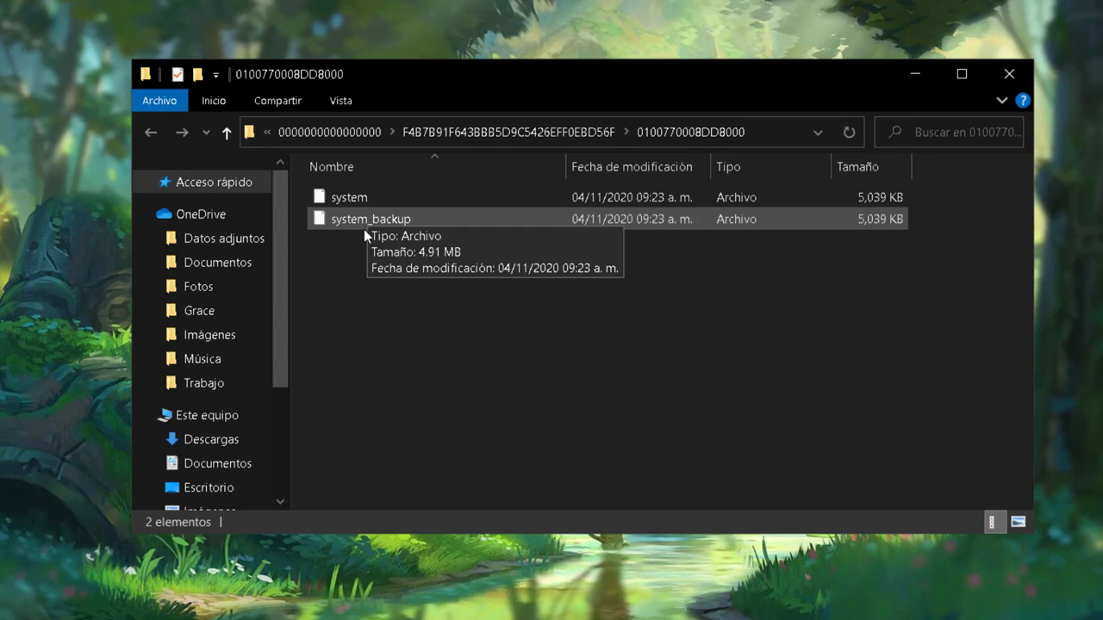
Replace the old system and system_backup files in the save folder with the edited system file from the desktop
left_click_drag(381, 254, 352, 204)
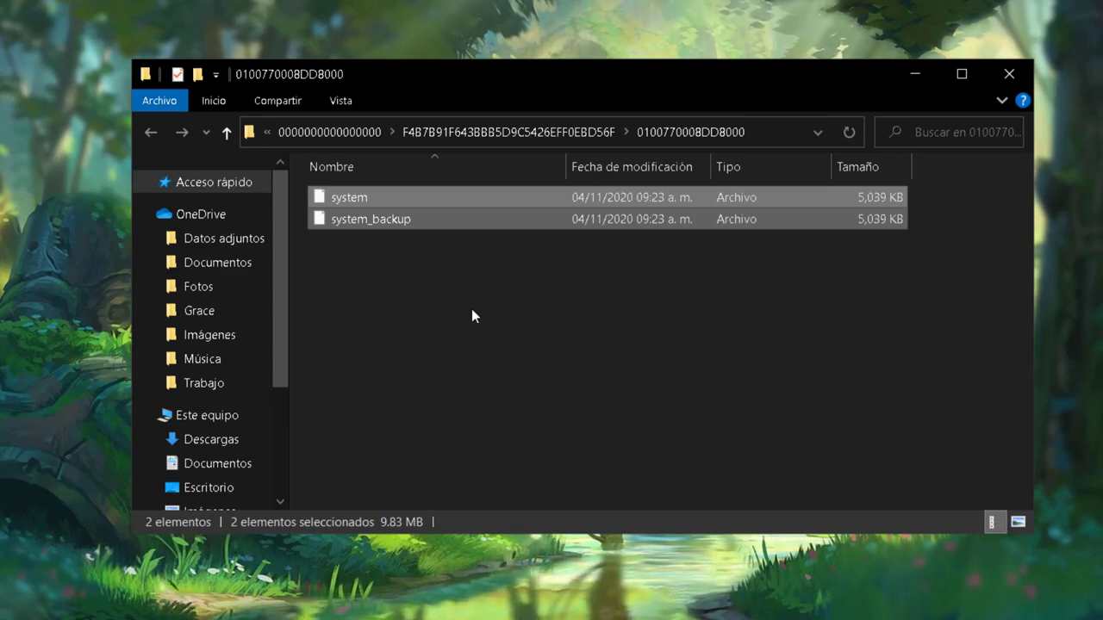
key("Delete")
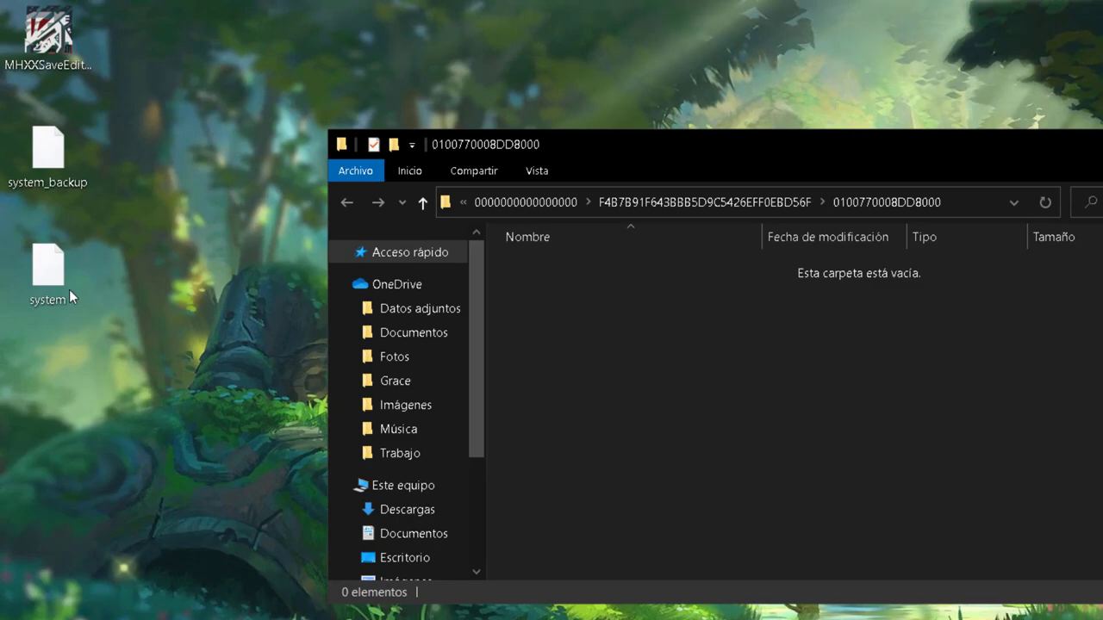
left_click_drag(64, 288, 581, 331)
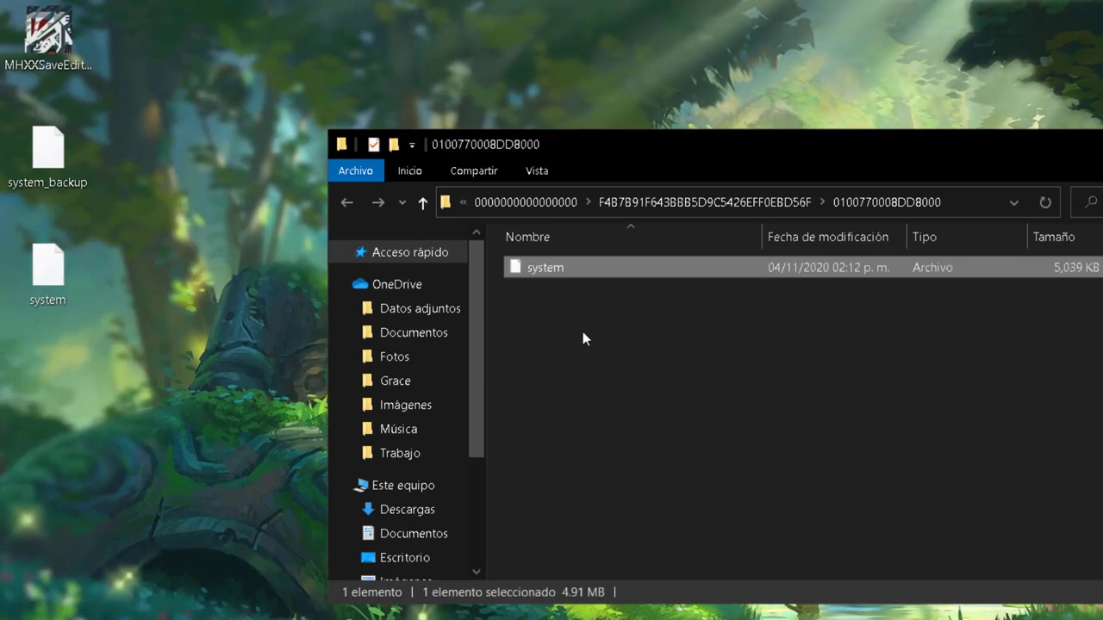
Duplicate the edited system file within the game's save folder
left_click(547, 269)
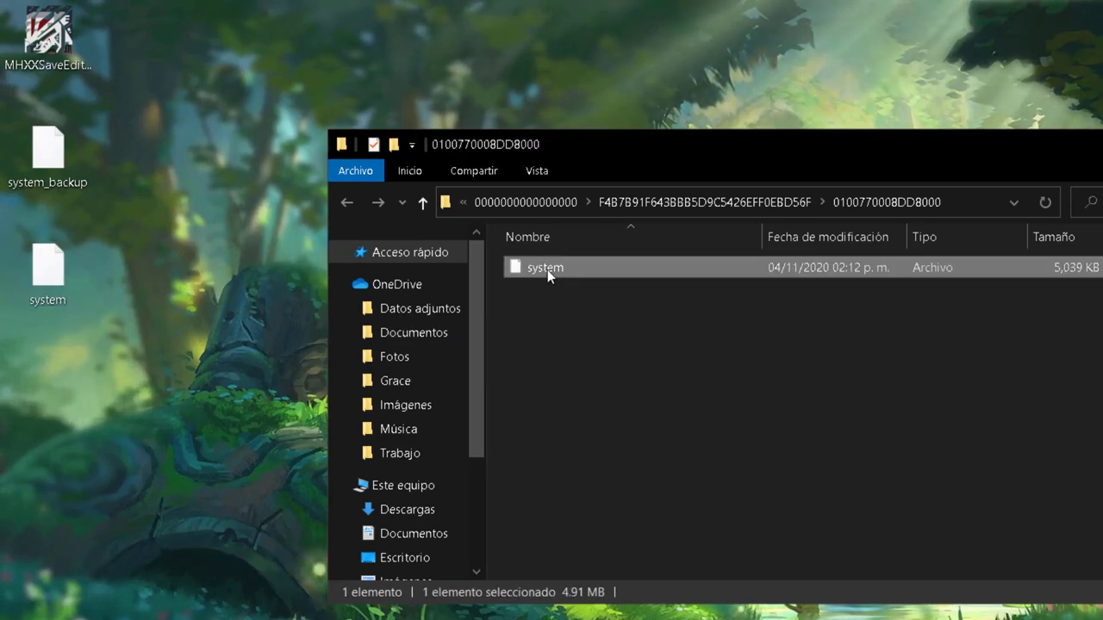
left_click(551, 328)
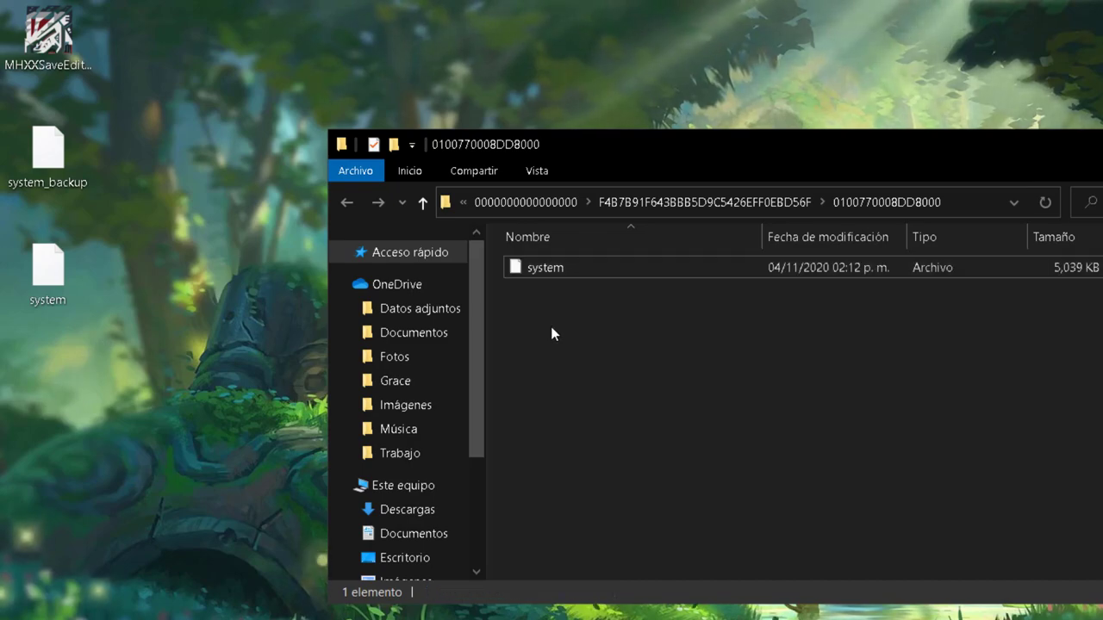
key("ctrl+v")
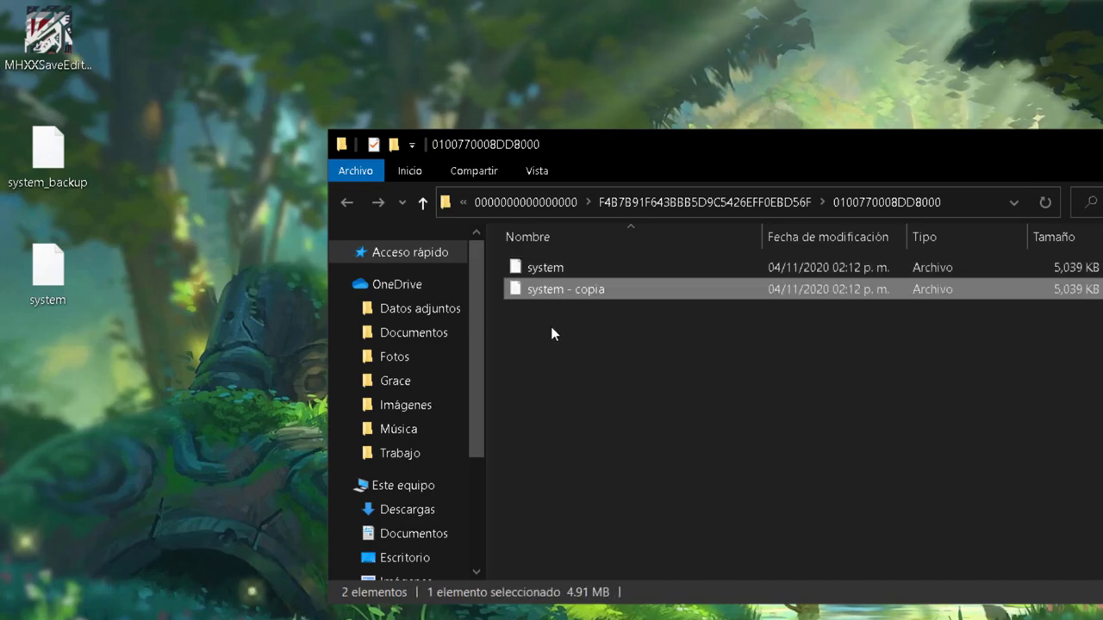
Rename the duplicated save file as system_backup
left_click(584, 294)
left_click(614, 290)
key("BackSpace")
key("BackSpace")
key("BackSpace")
key("BackSpace")
key("BackSpace")
key("BackSpace")
key("BackSpace")
key("BackSpace")
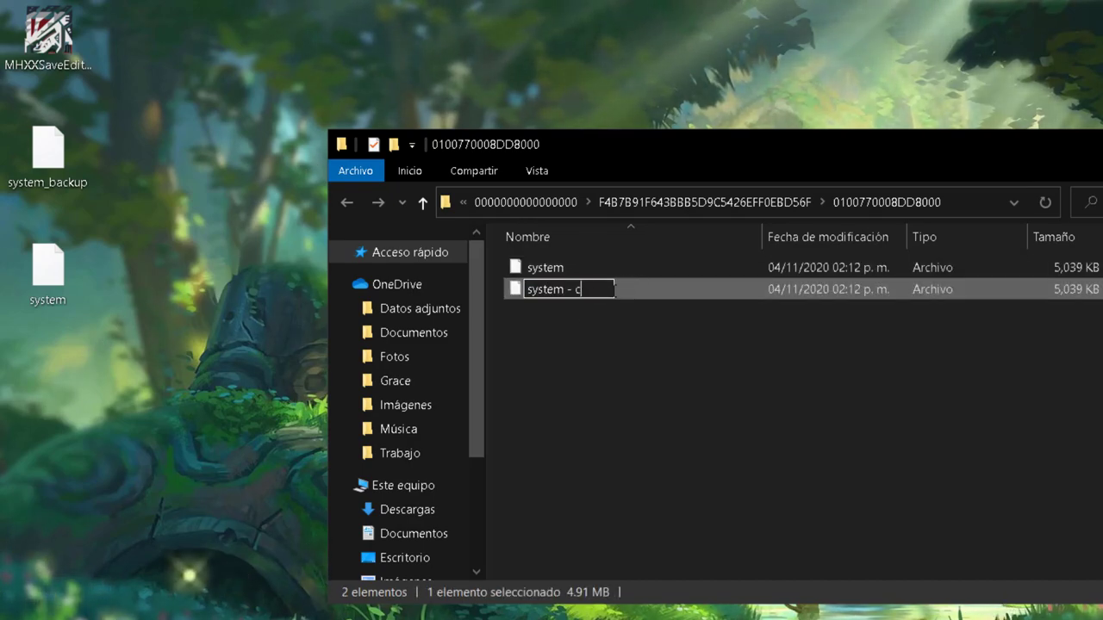
type("_")
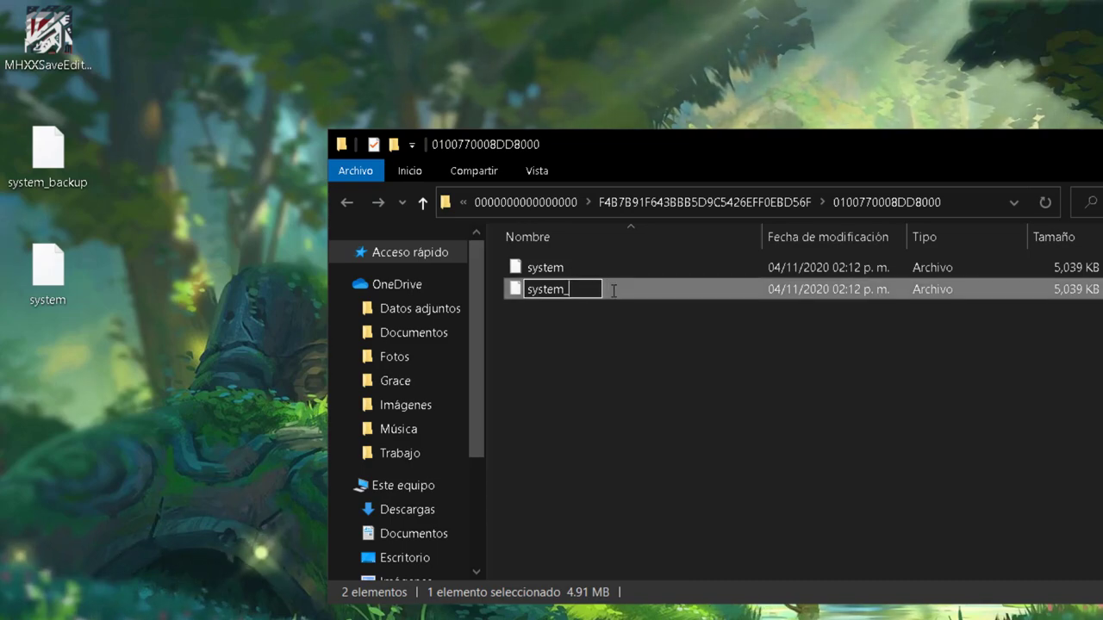
type("ba")
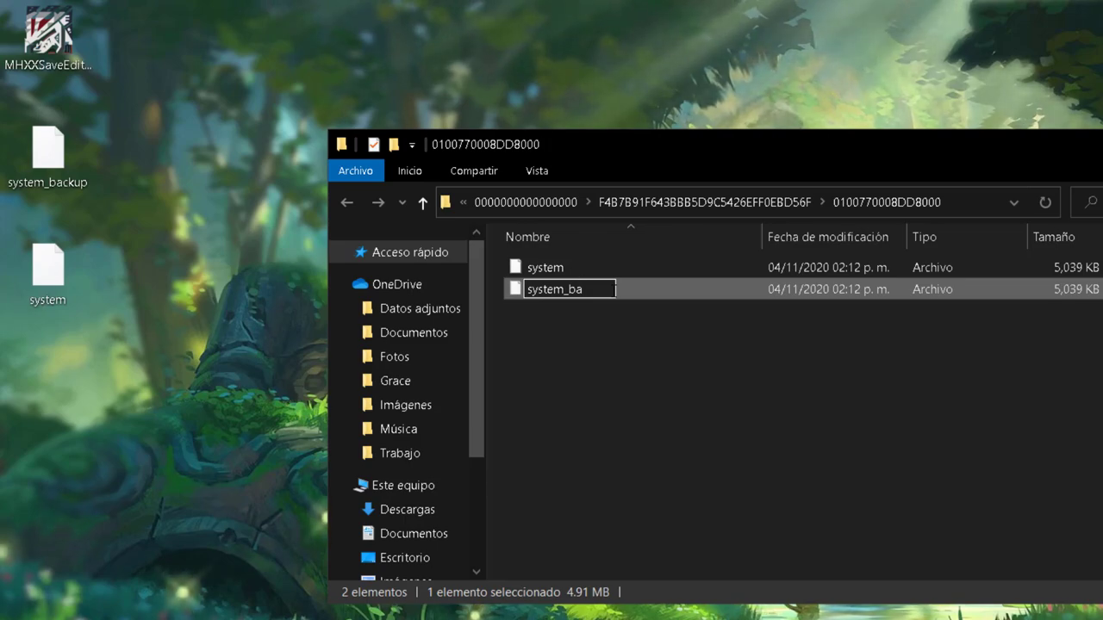
type("ckup")
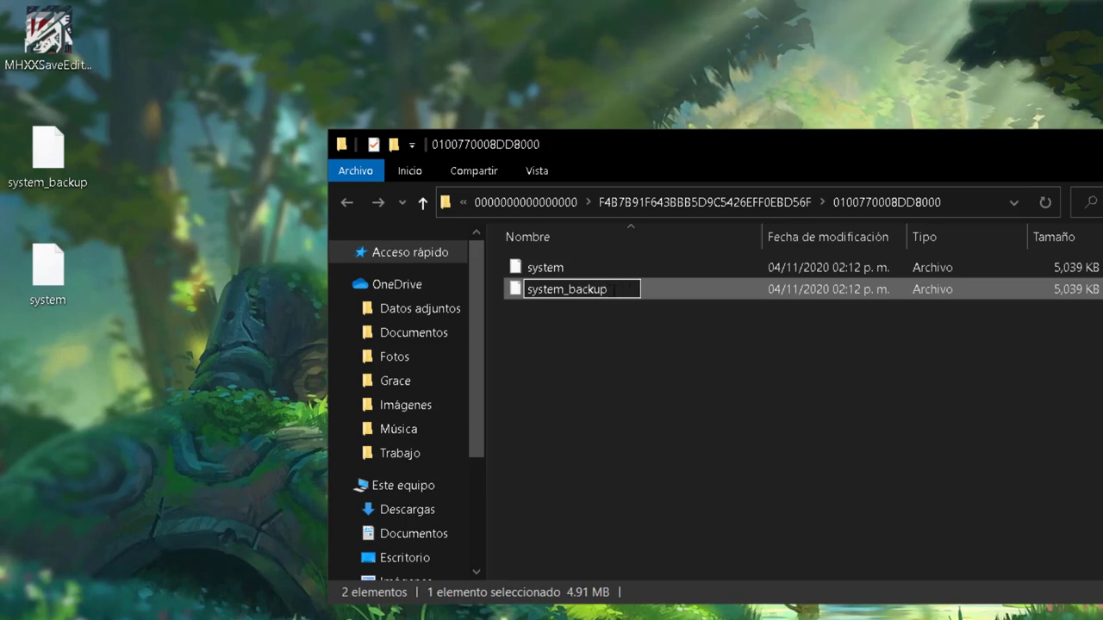
left_click(630, 374)
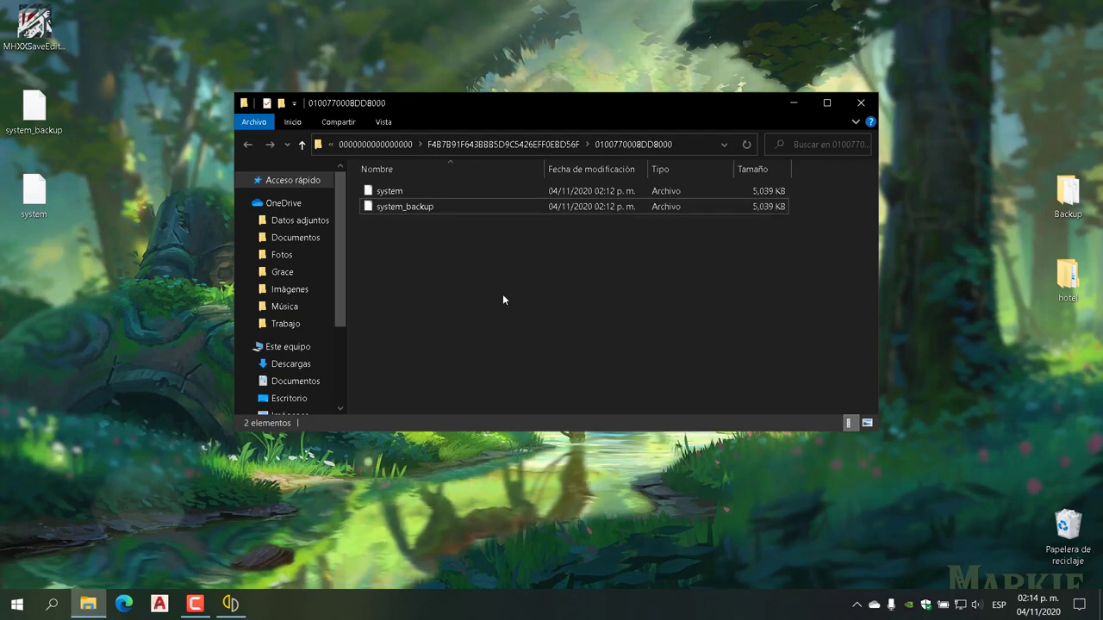
Close the save folder, switch to yuzu, launch MONSTER HUNTER GENERATIONS ULTIMATE and proceed past the title screen
left_click(865, 110)
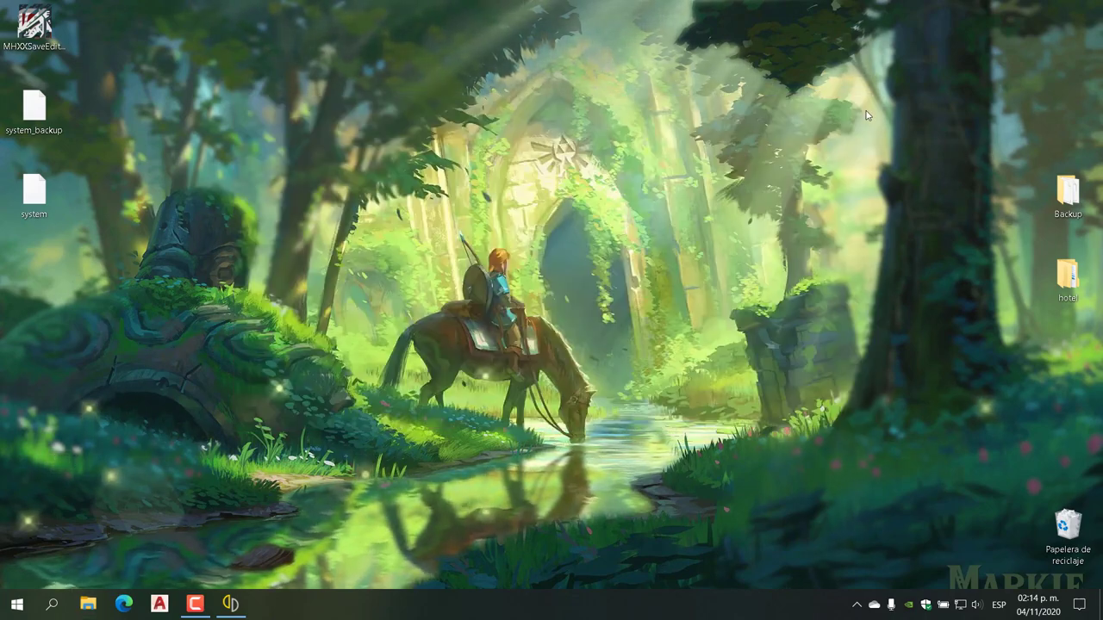
left_click(231, 608)
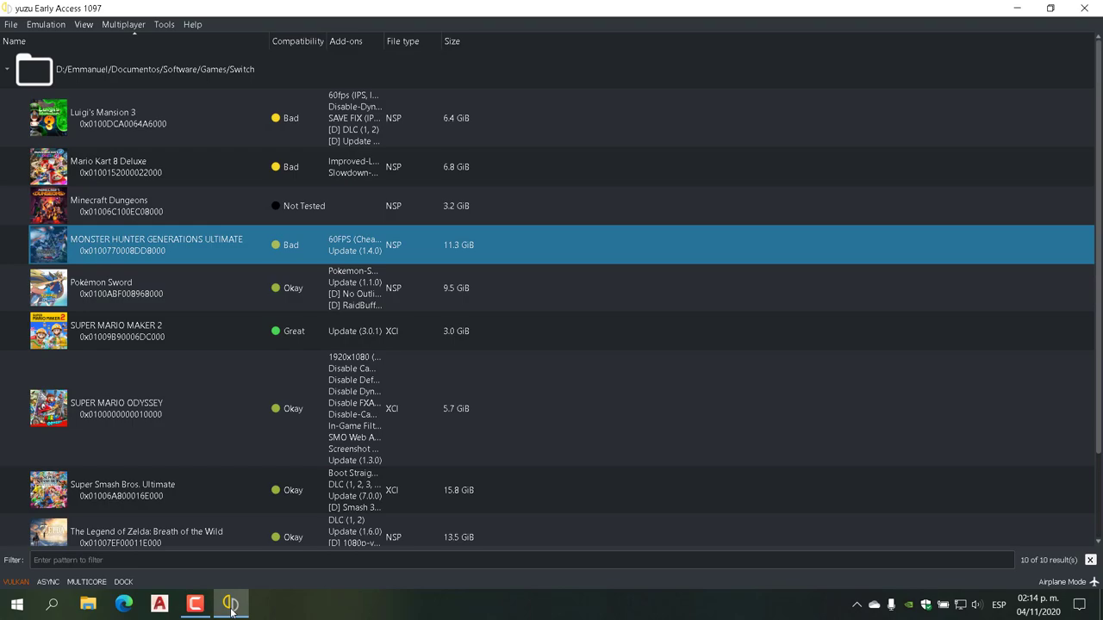
key("Return")
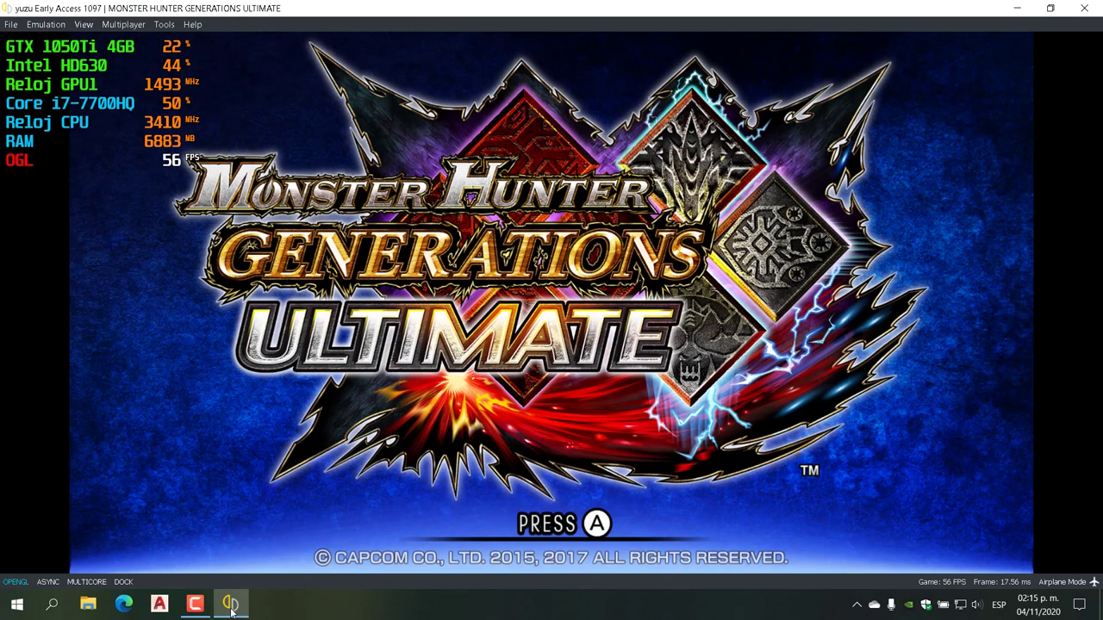
key("x")
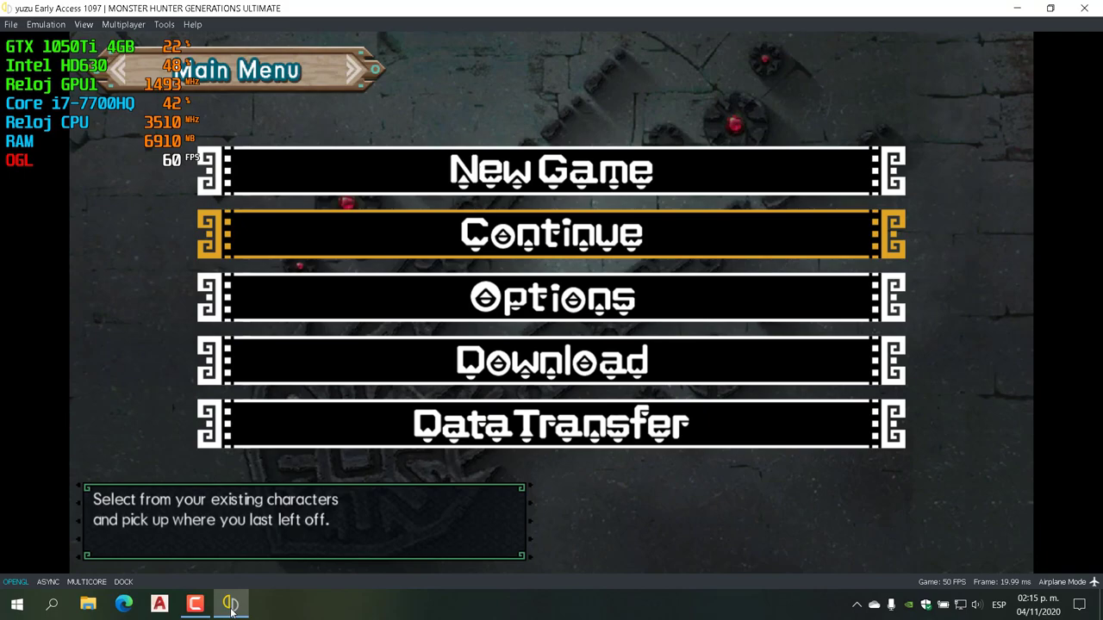
Examine the languages offered in the game's language settings, and return to the main menu without choosing one
key("Down")
key("x")
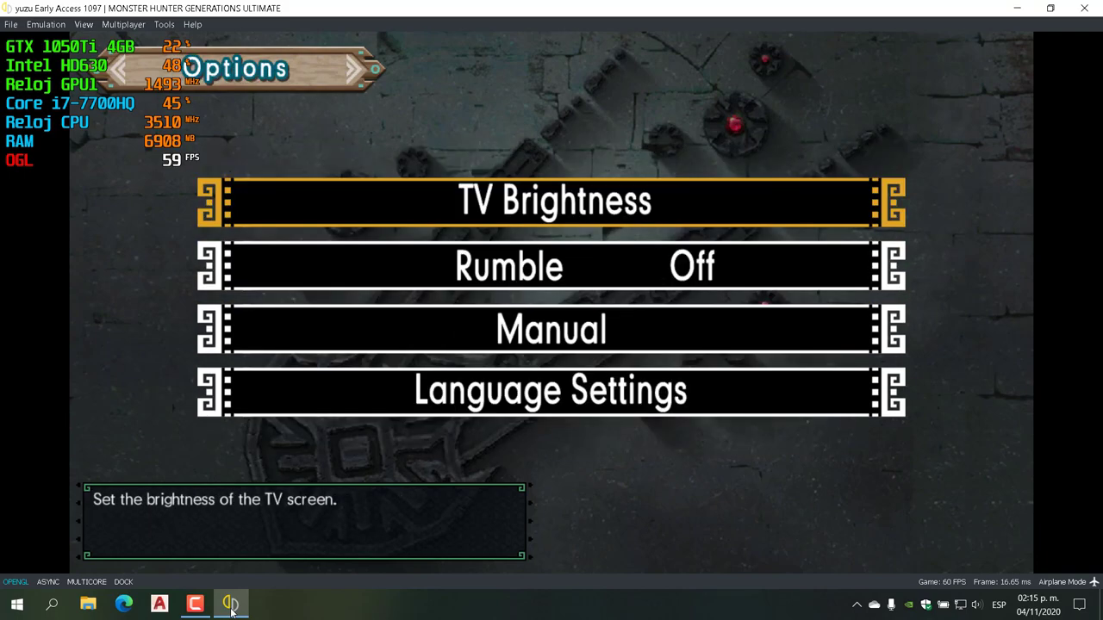
key("Down")
key("Down")
key("Down")
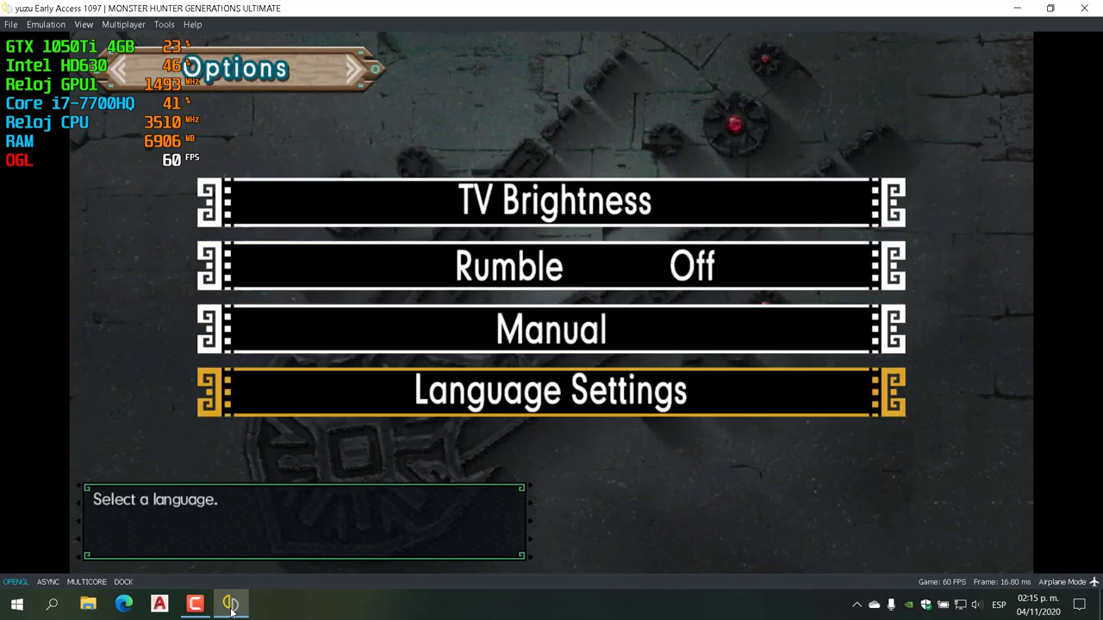
key("x")
key("Down")
key("Down")
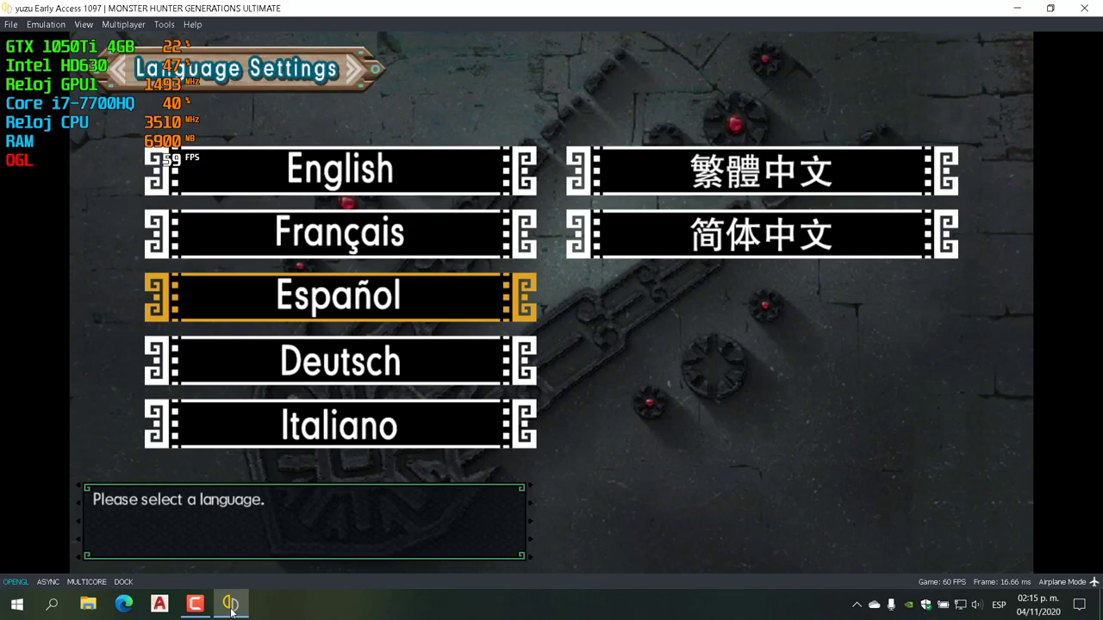
key("z")
key("z")
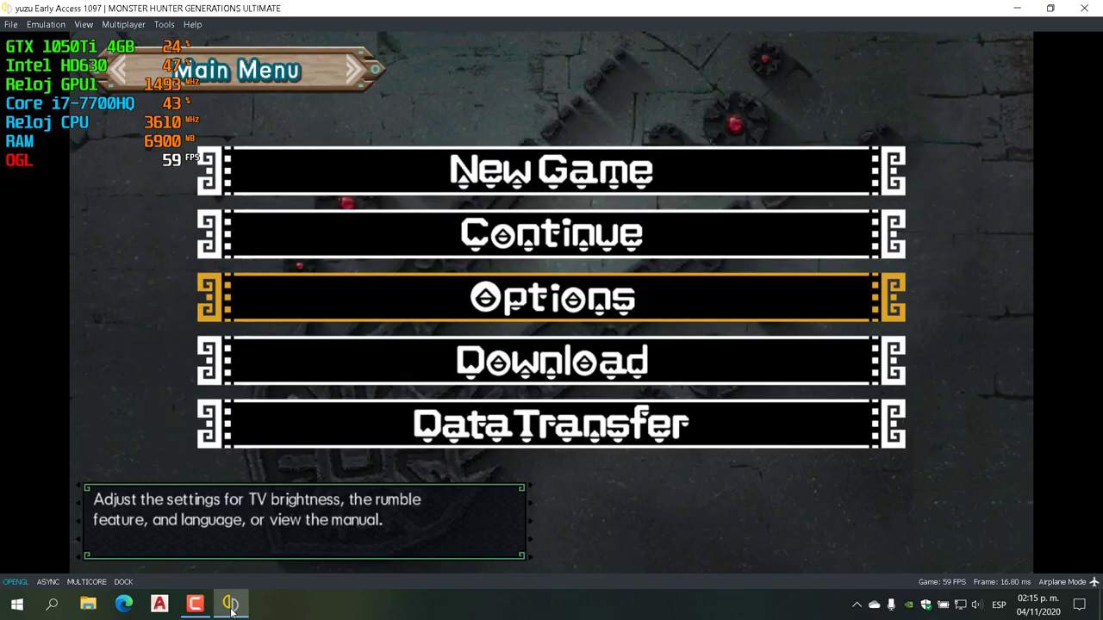
Continue an existing game to reach the character selection
key("Up")
key("Up")
key("Down")
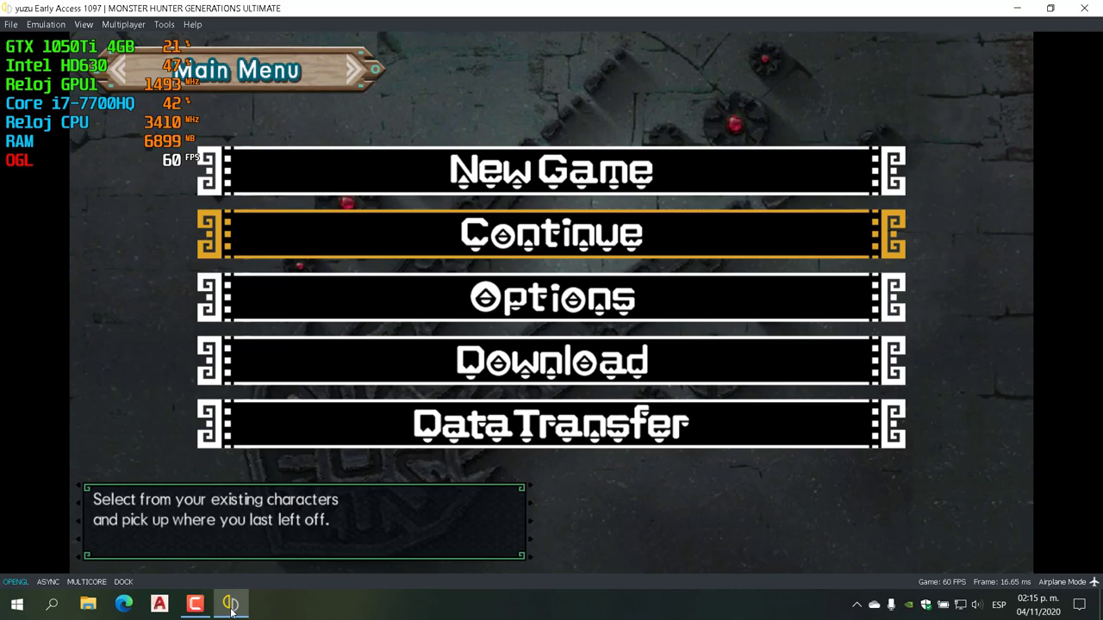
key("x")
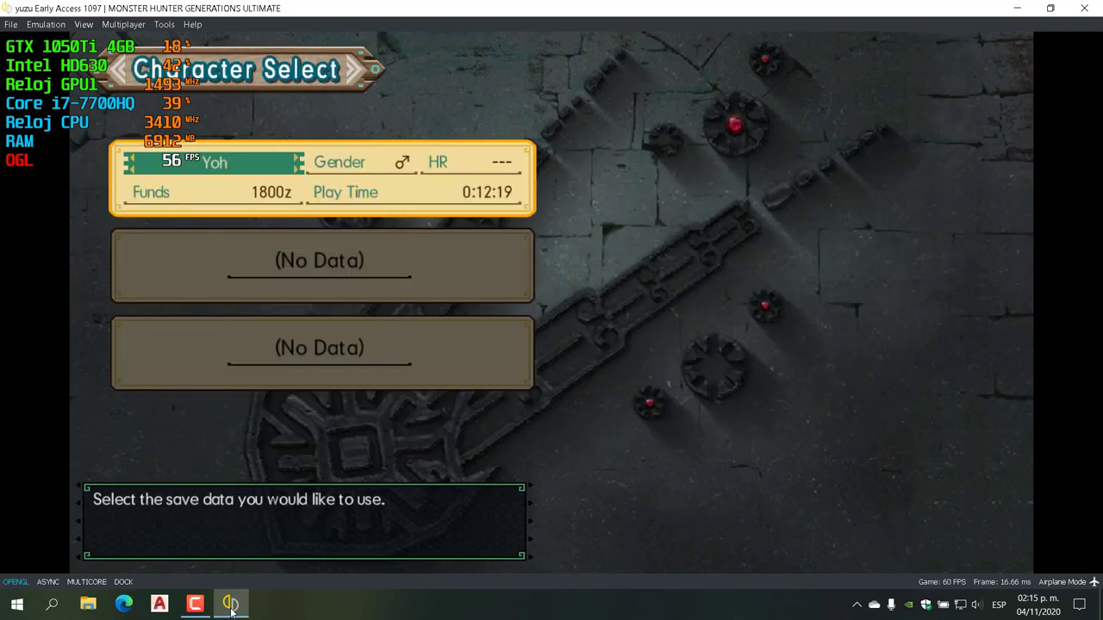